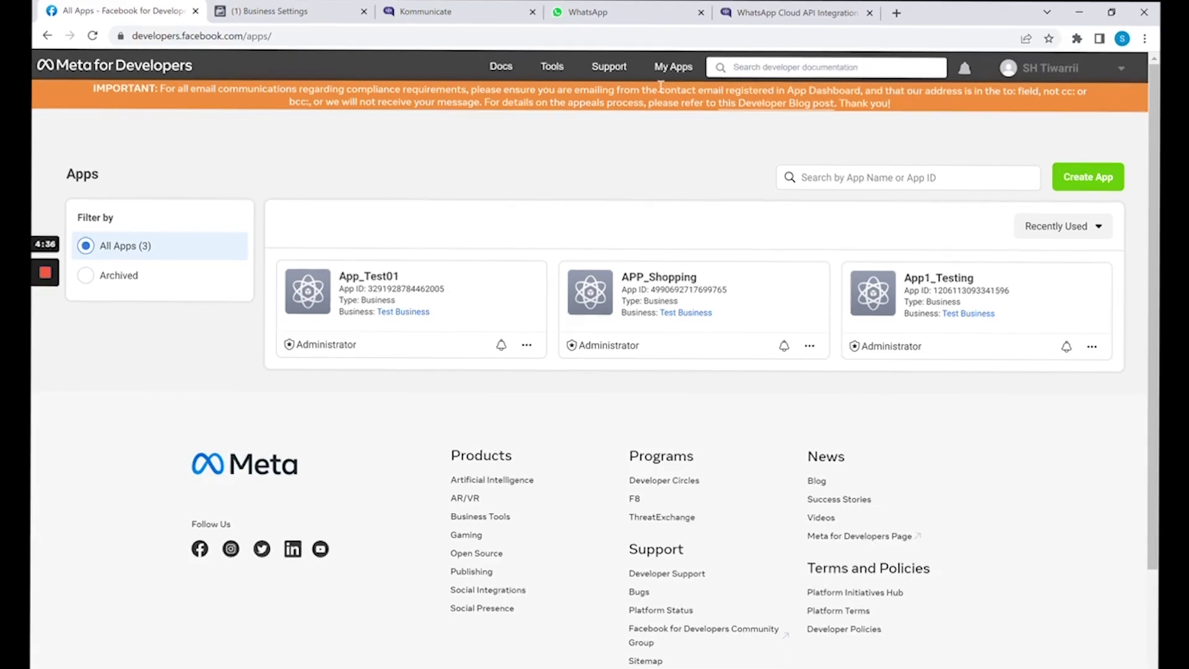
Step: Start a new Business-type app with display name 'App_Test01'
left_click(163, 70)
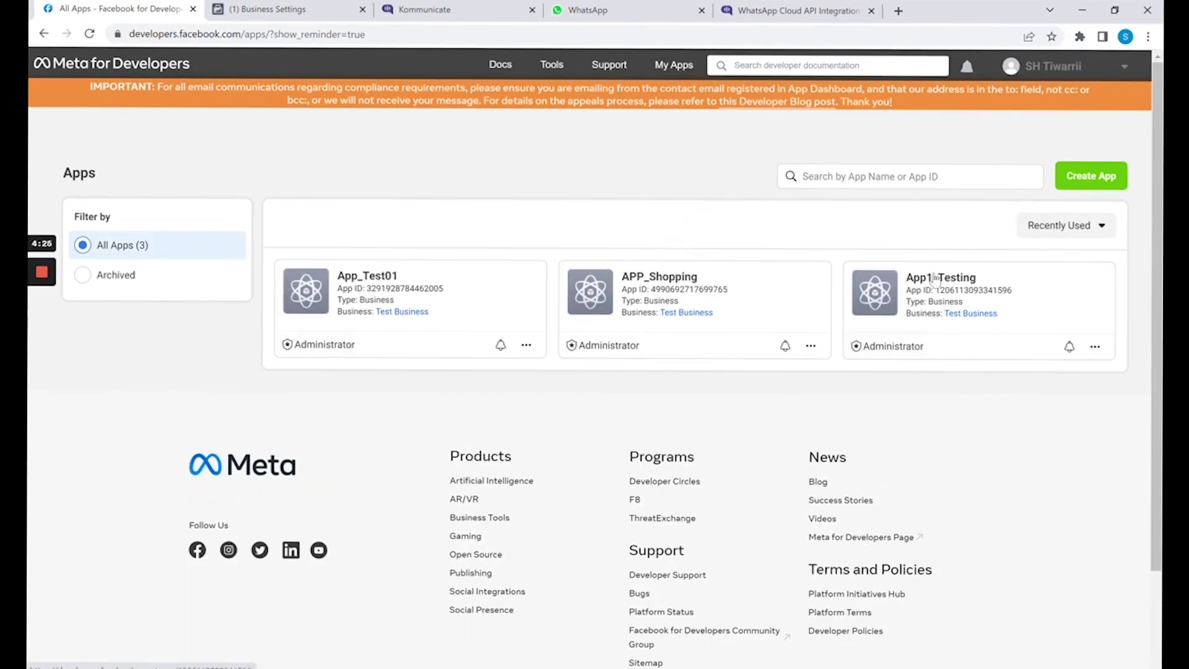
left_click(1091, 177)
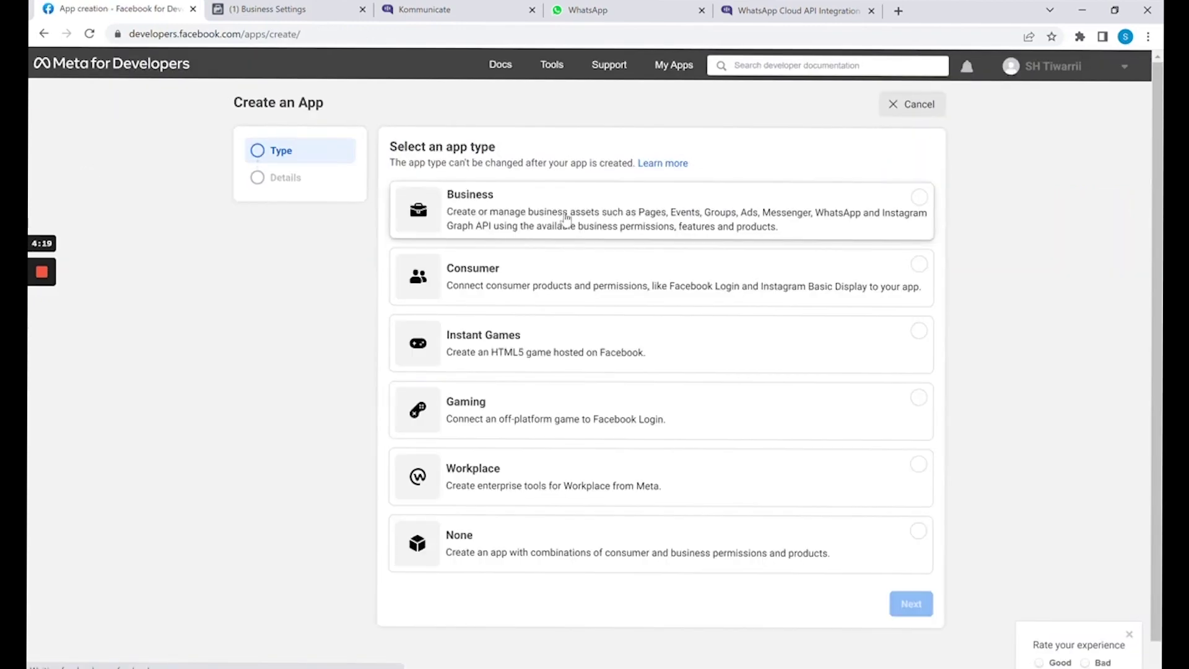
left_click(566, 218)
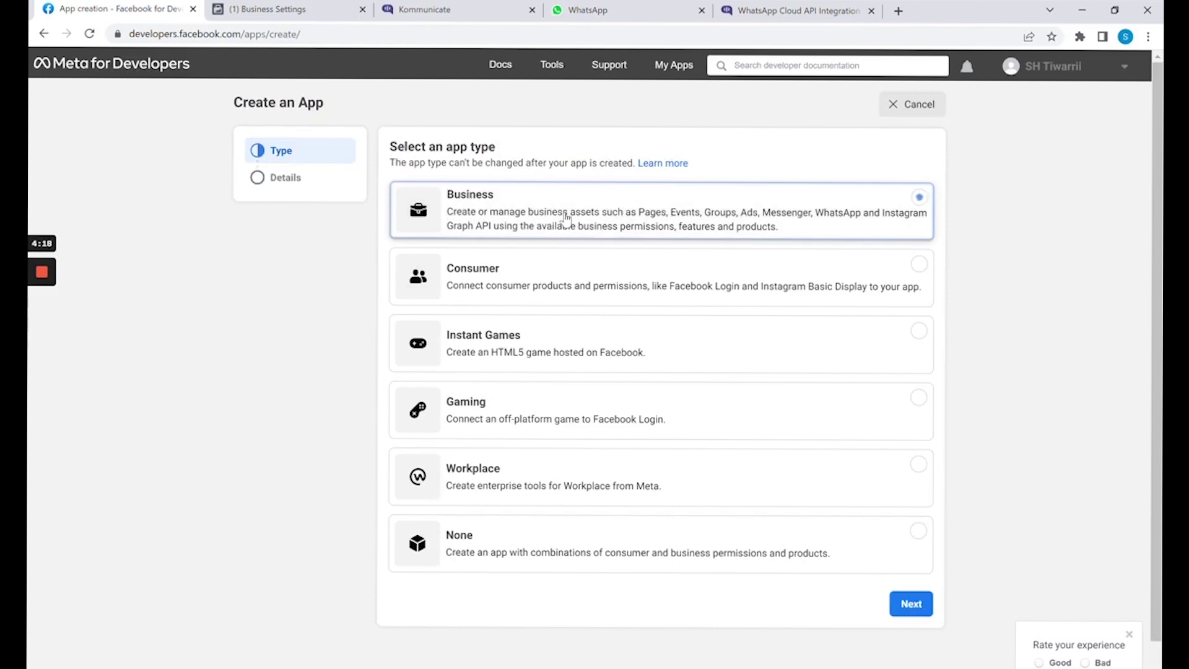
left_click(911, 604)
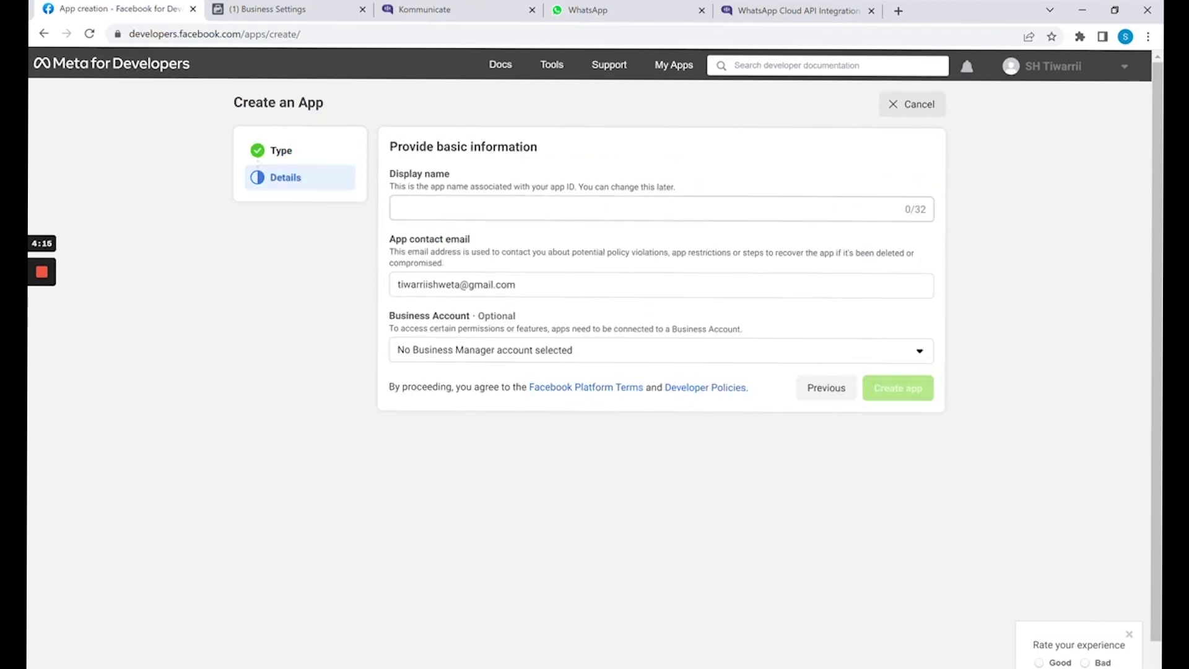
left_click(434, 209)
type("App_")
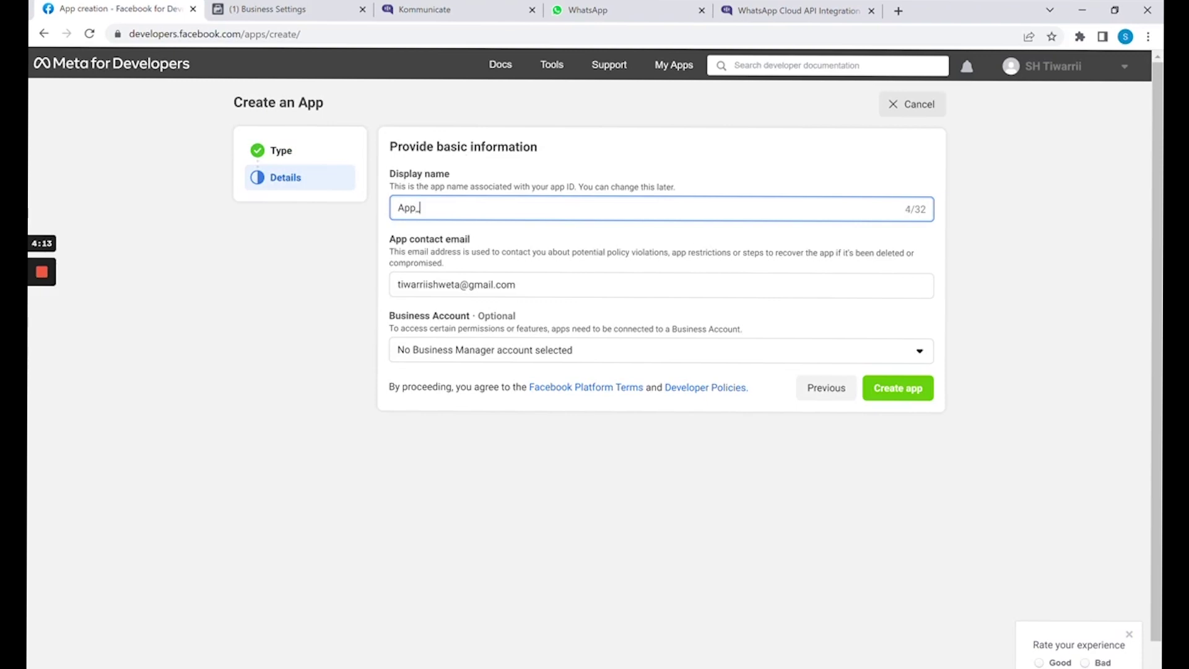
type("Test01")
Step: Link the app to Test Business and create it, confirming with the account password
left_click(568, 356)
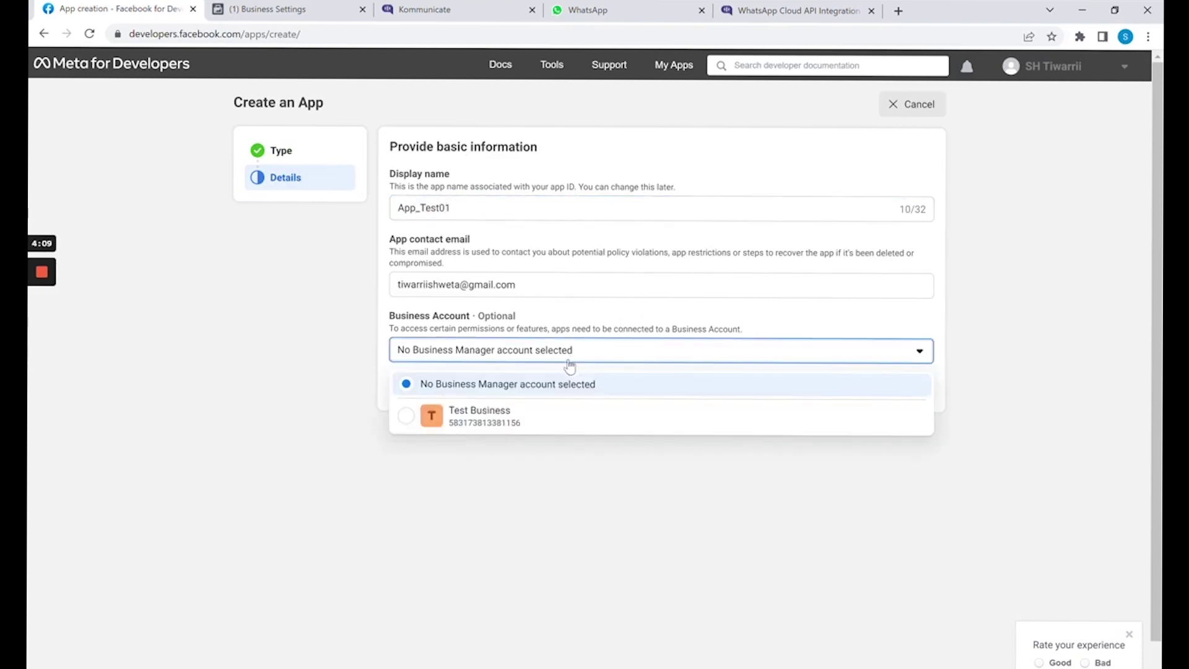
left_click(473, 426)
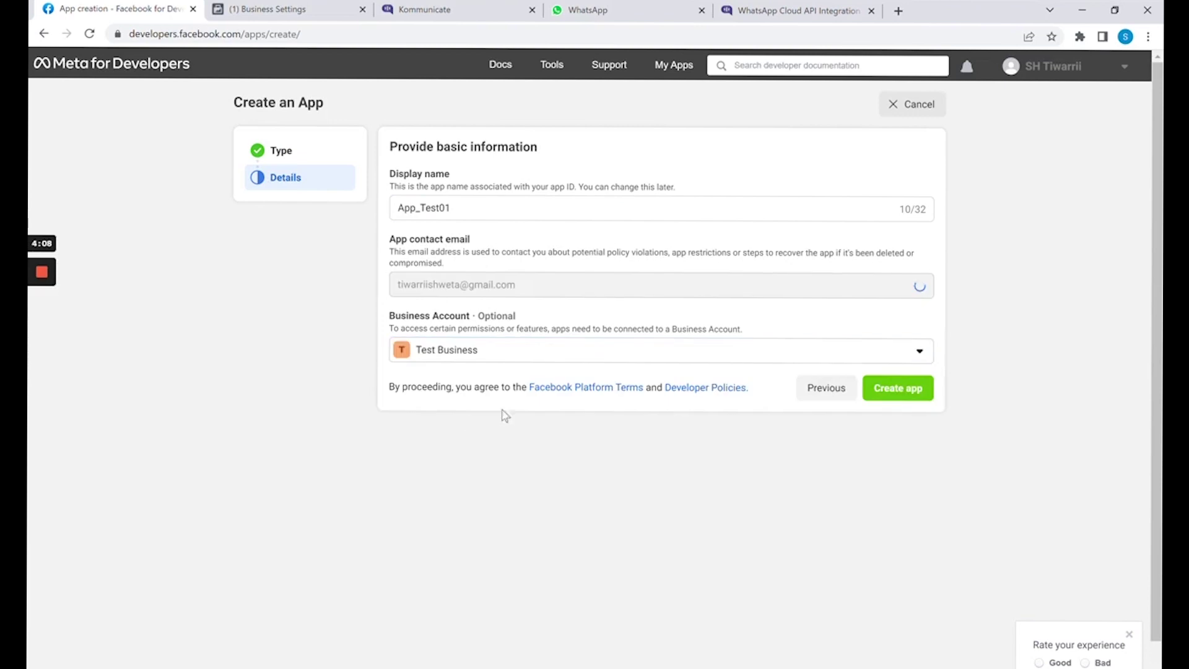
left_click(897, 390)
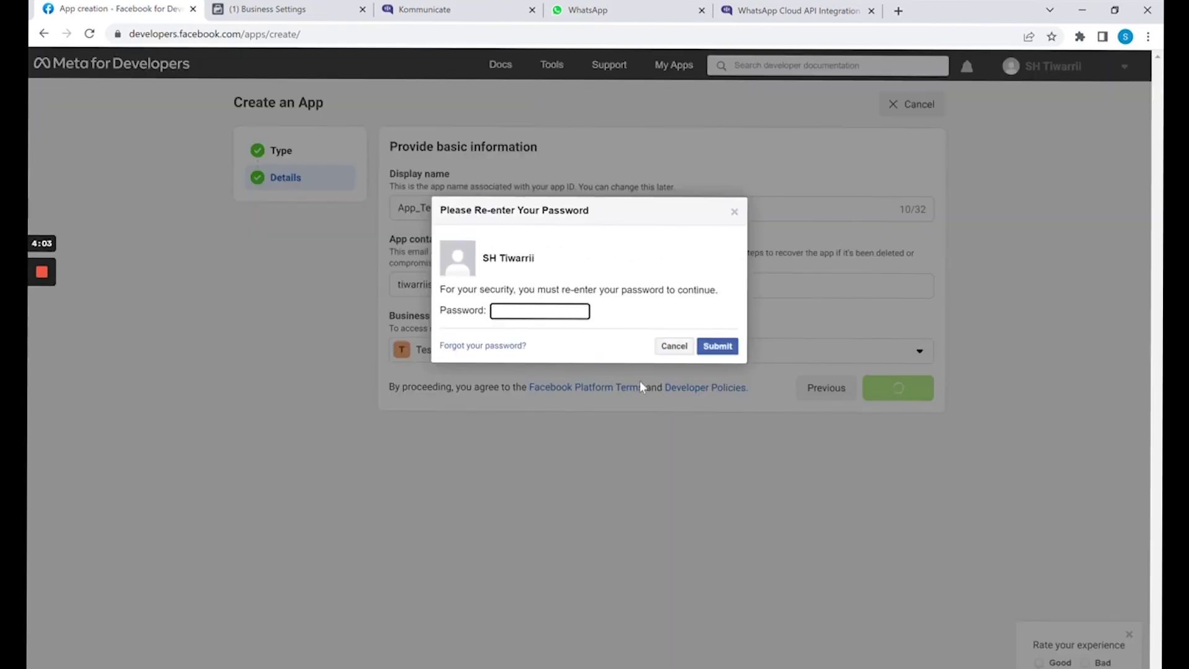
type("***********")
left_click(710, 350)
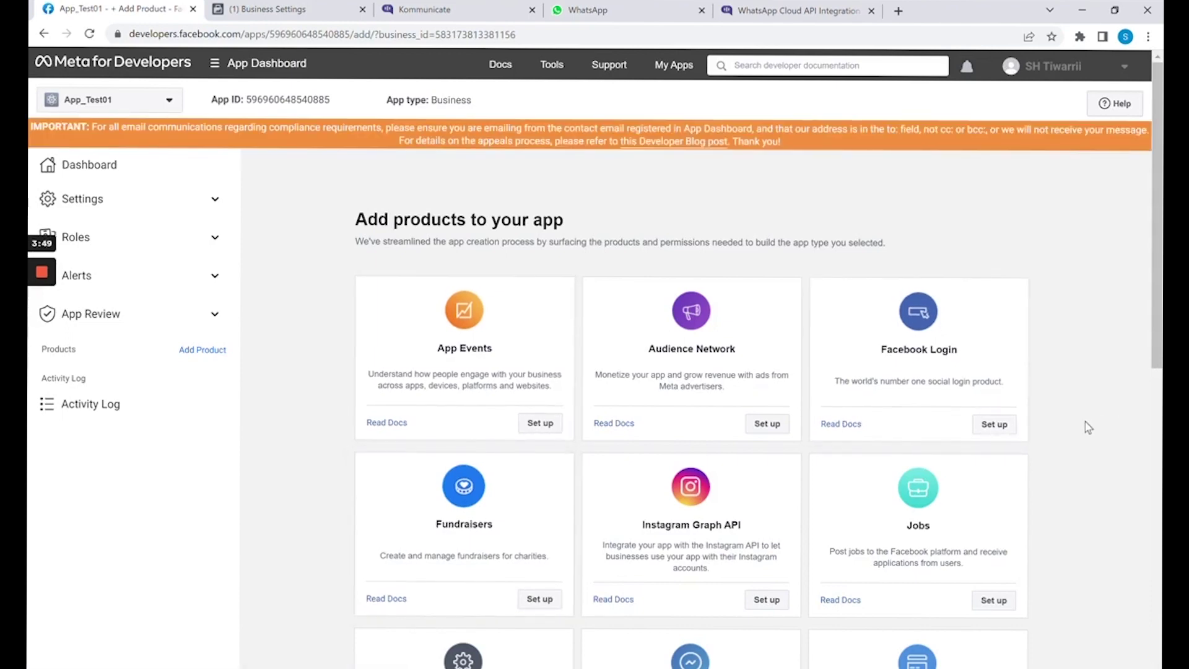
Step: Set up the WhatsApp product on App_Test01 from the product list
scroll(1088, 428, "down", 5)
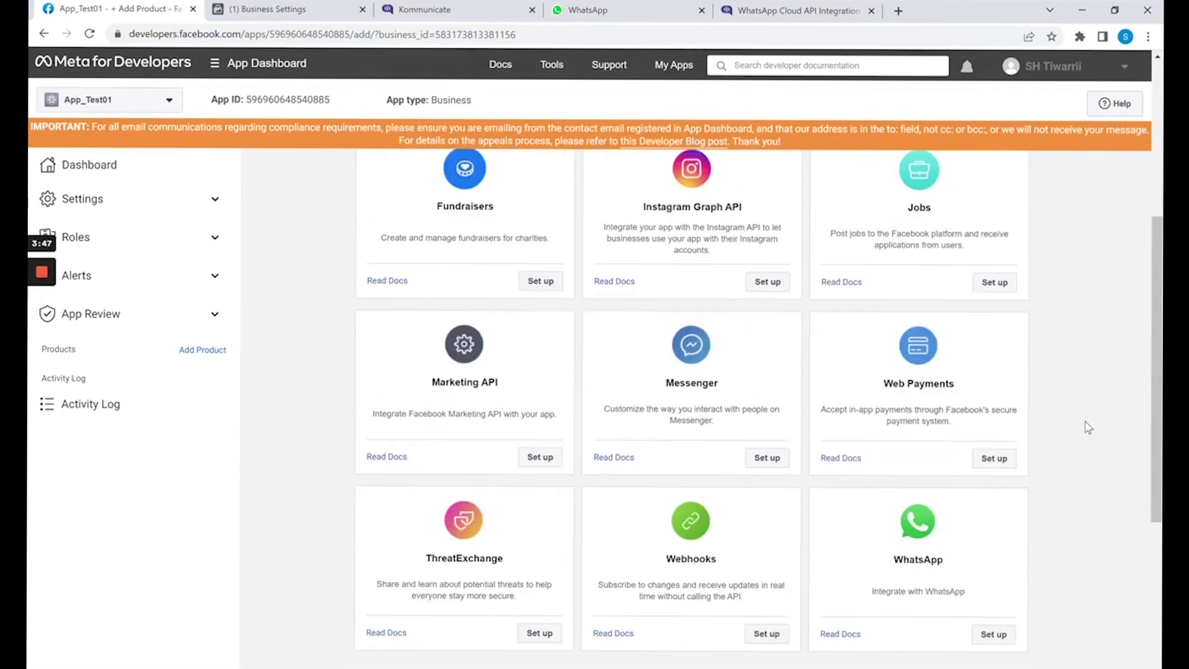
scroll(1088, 428, "down", 1)
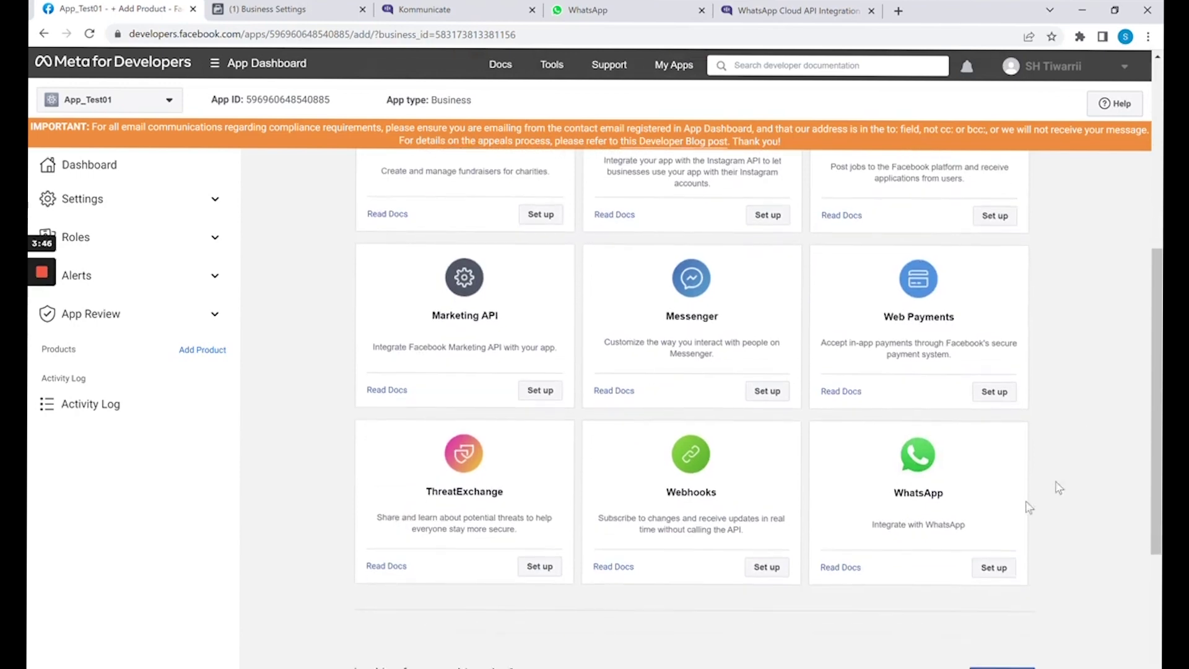
left_click(985, 571)
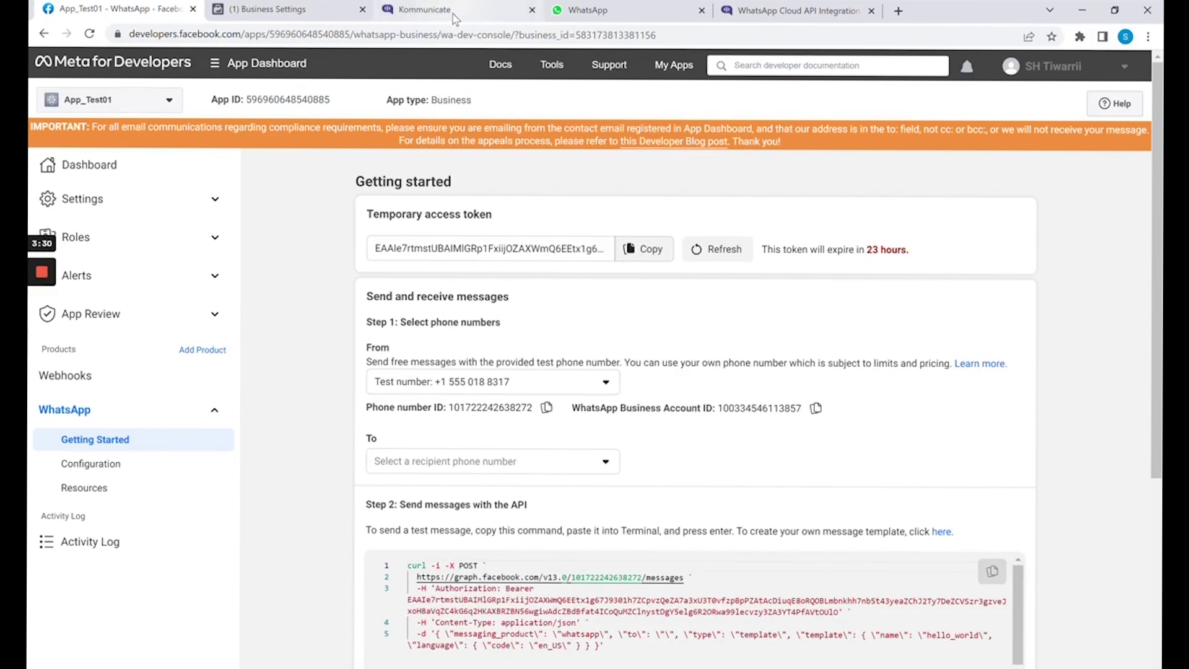
Step: Open the Sandbox form of Kommunicate's 'WhatsApp via cloud apis' integration settings
left_click(479, 17)
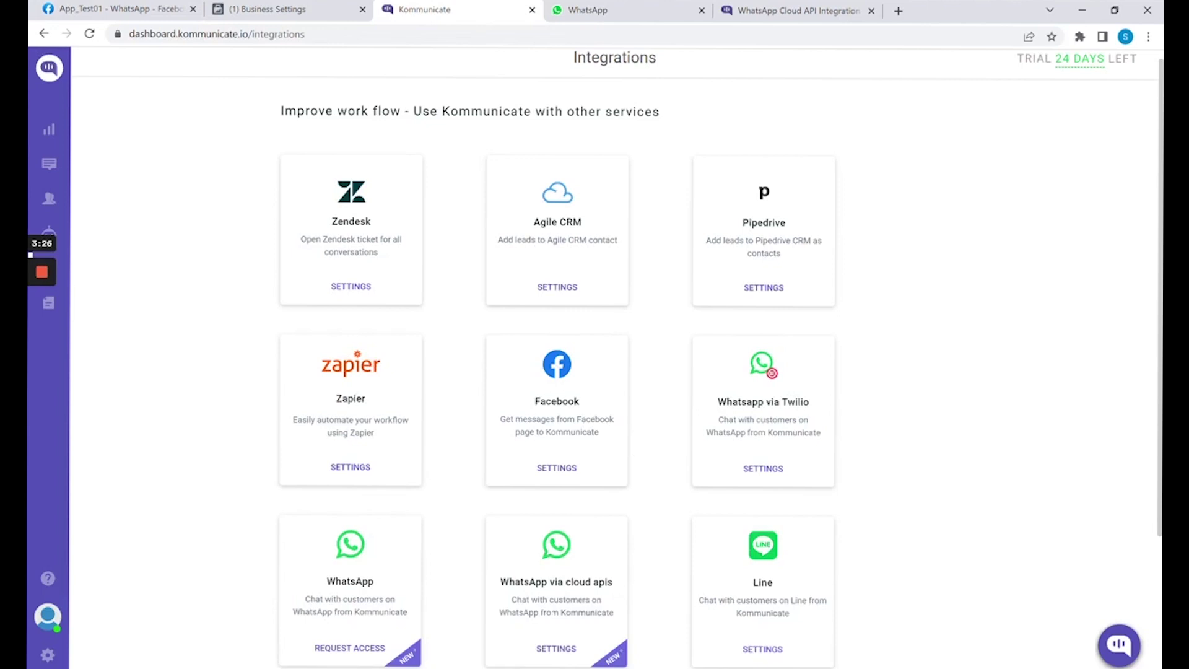
left_click(556, 651)
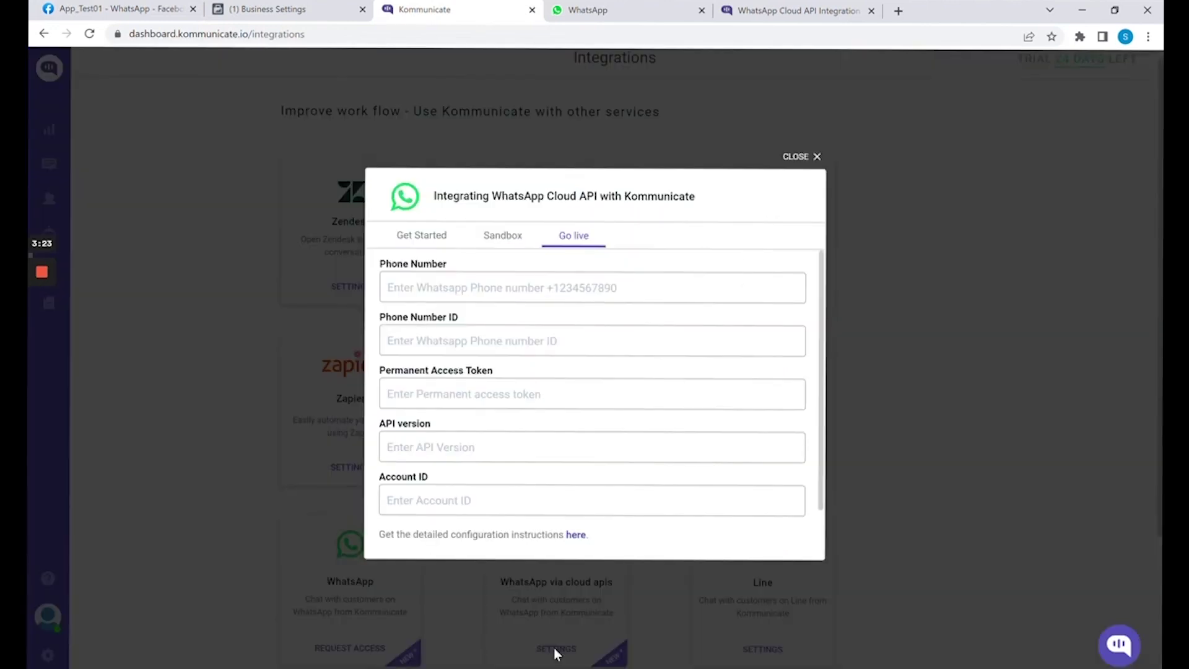
left_click(503, 239)
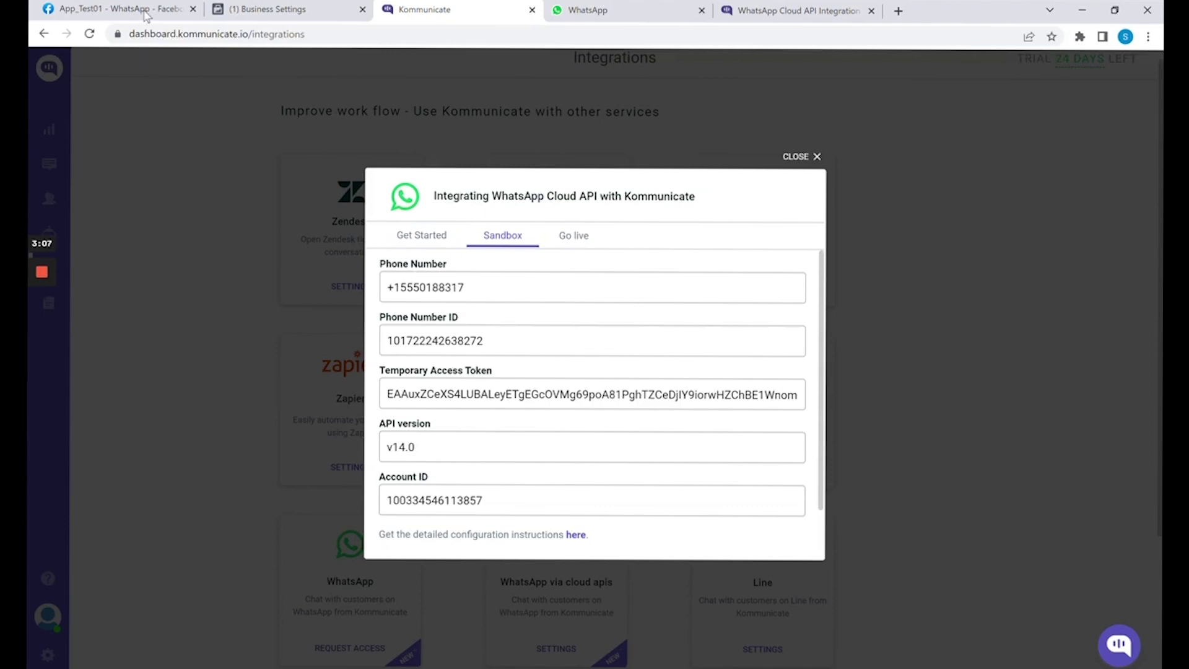
Step: Compare the sender phone number ID with Kommunicate's Phone Number ID field
left_click(124, 8)
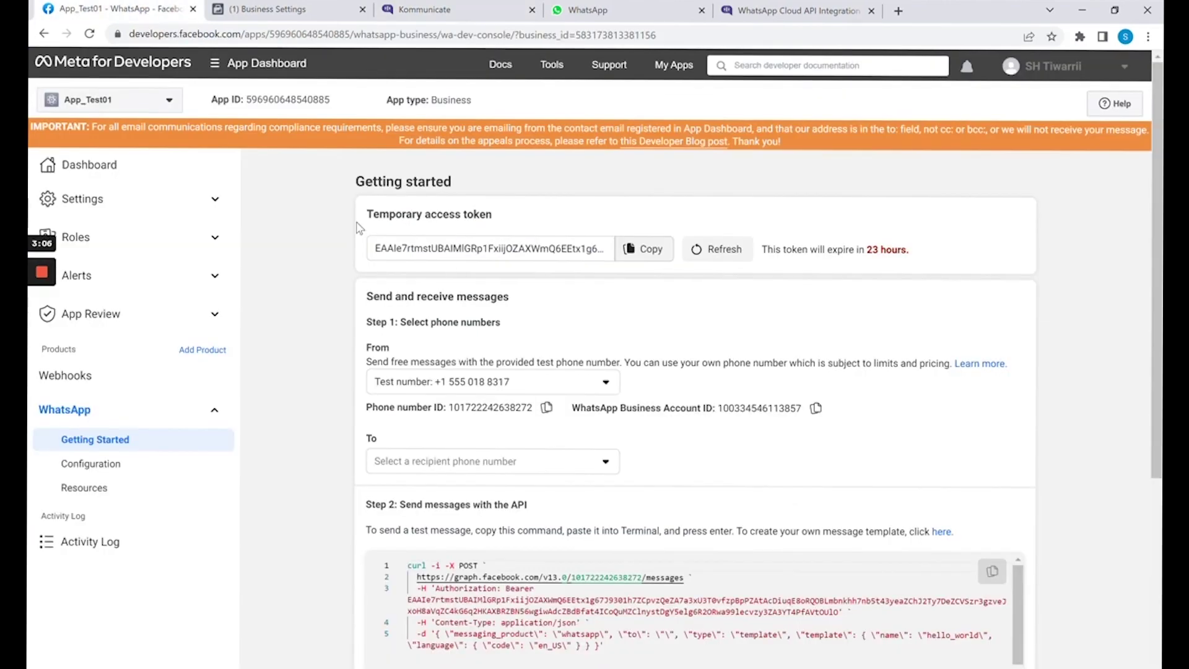
left_click(480, 383)
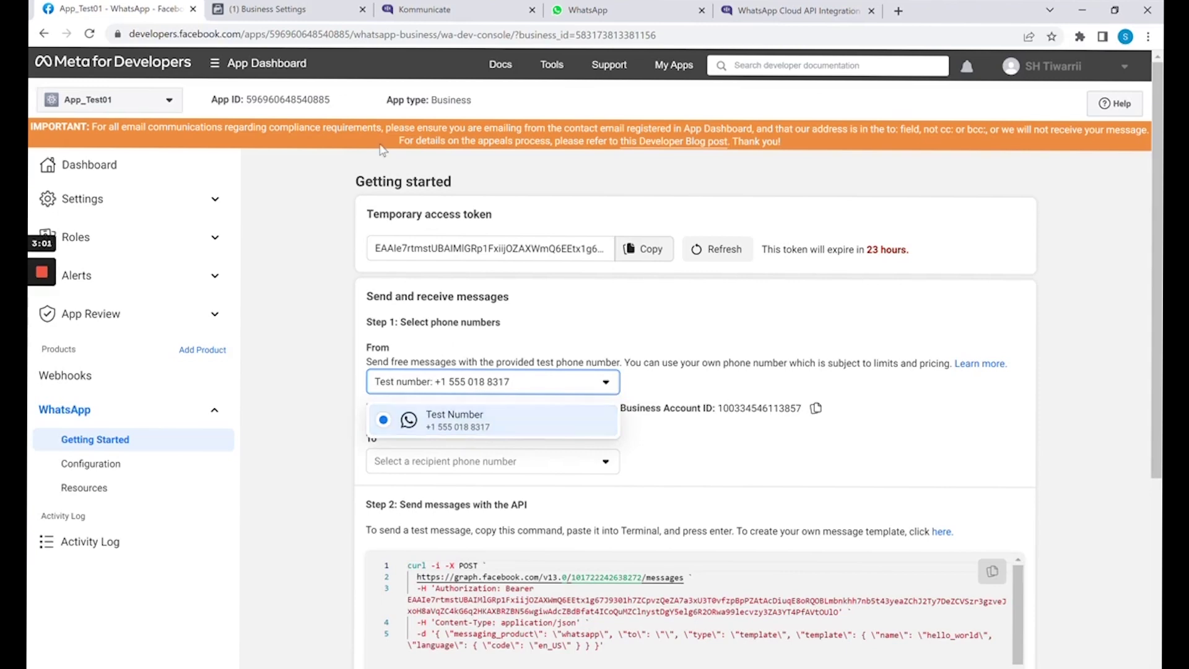
left_click(458, 18)
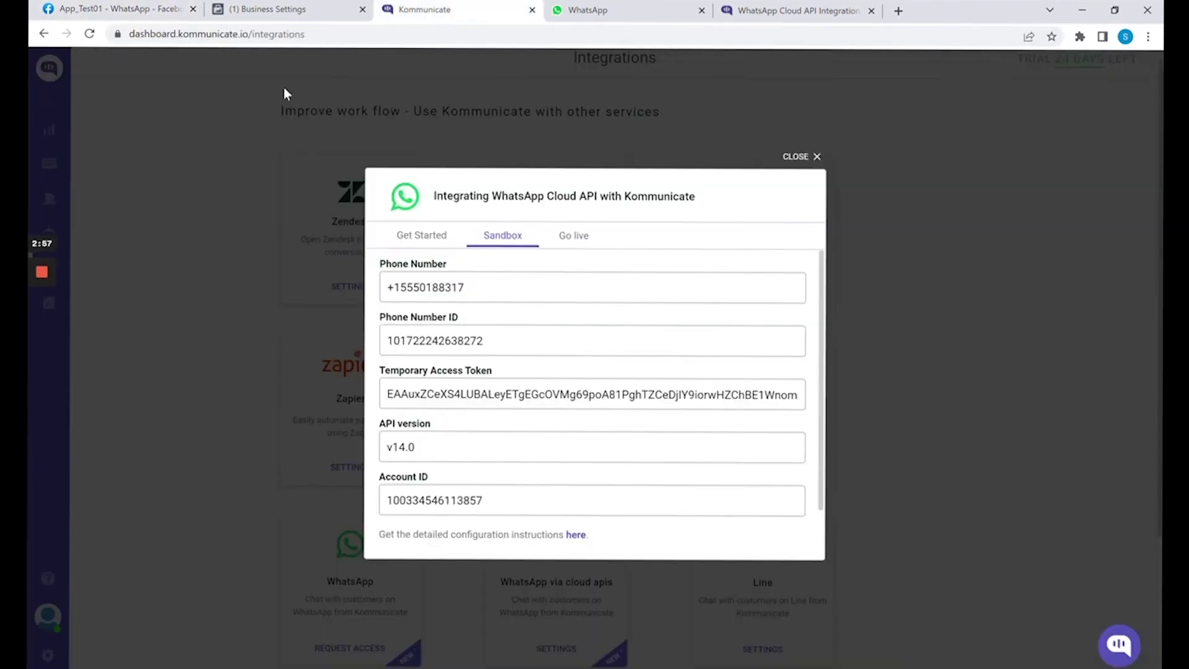
left_click(133, 12)
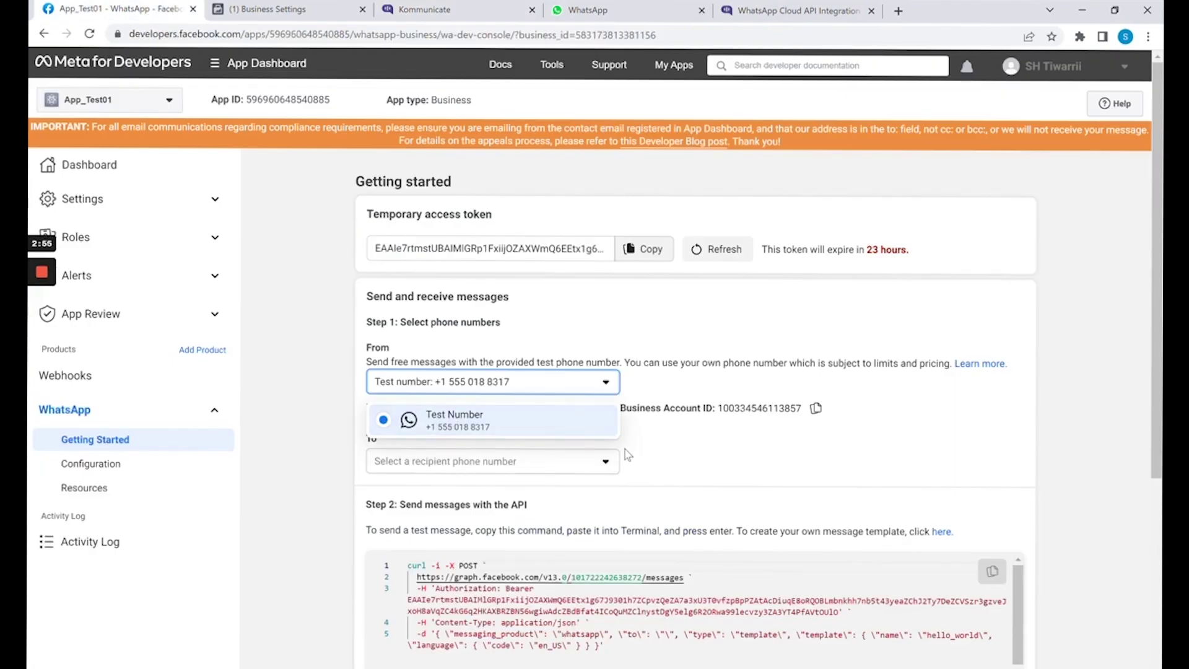
left_click(628, 455)
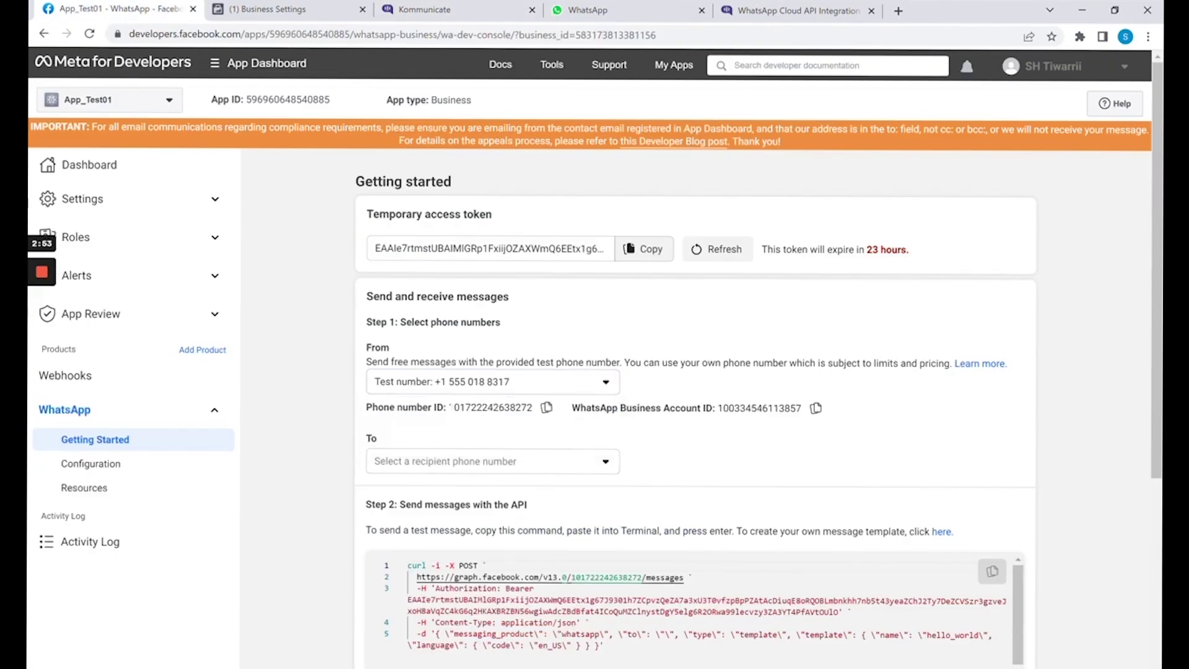
double_click(520, 408)
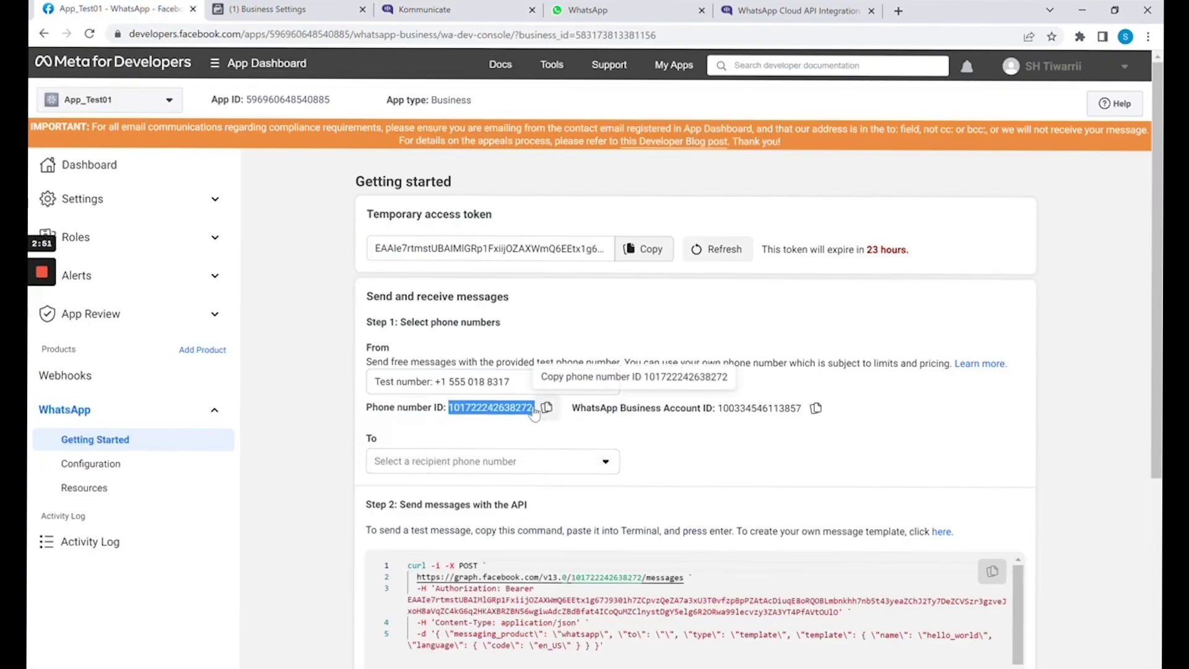
left_click_drag(450, 408, 457, 15)
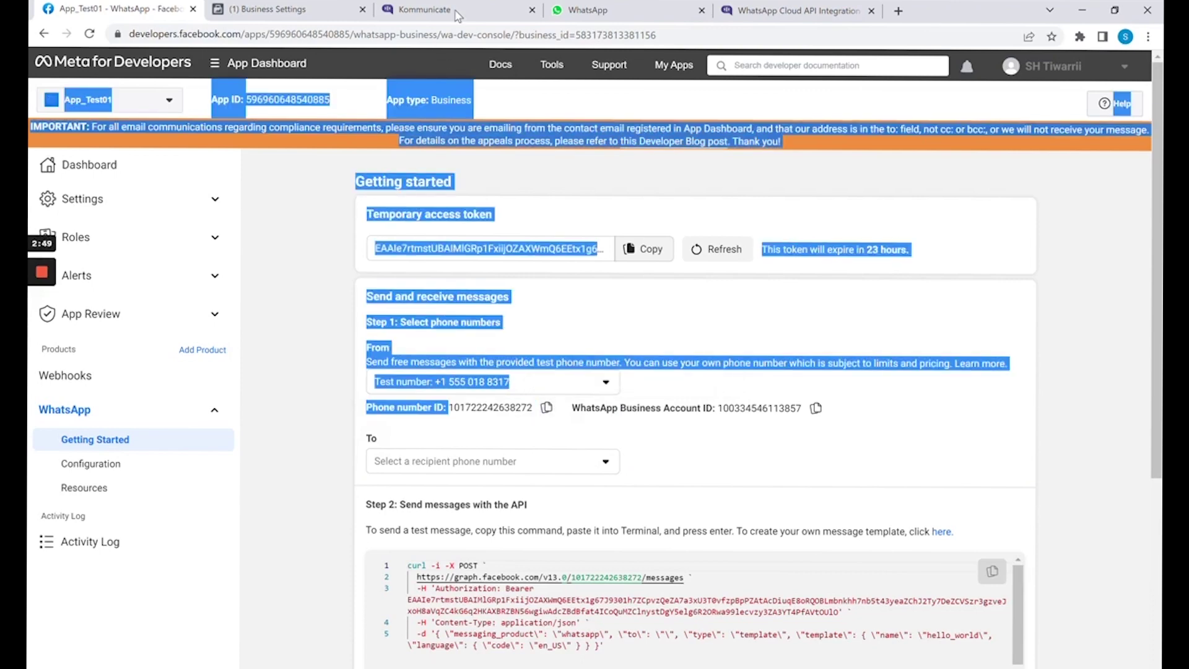
left_click(457, 15)
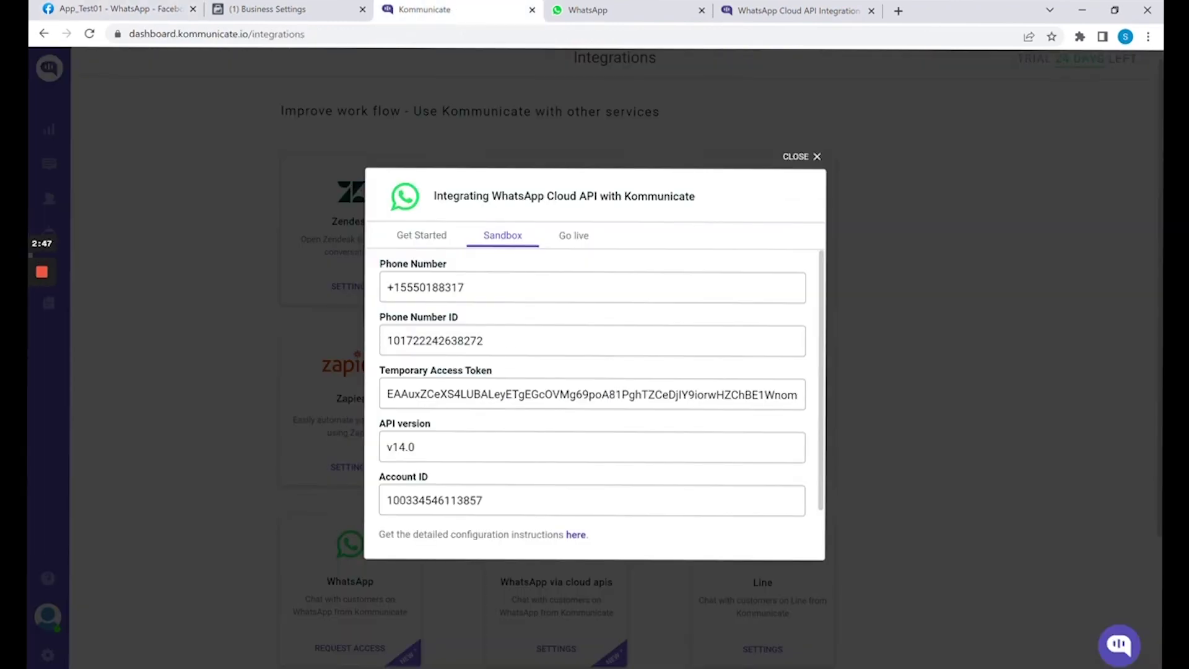
left_click(483, 341)
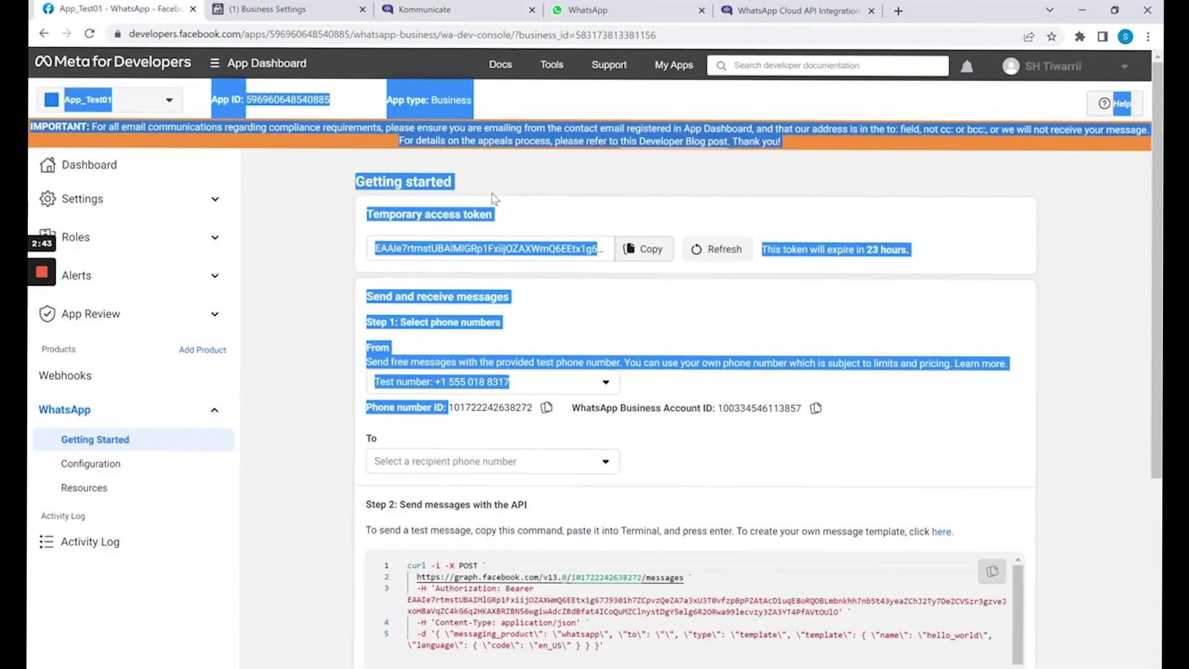
Step: Replace Kommunicate's old temporary access token with the newly copied one
left_click(570, 234)
left_click(461, 249)
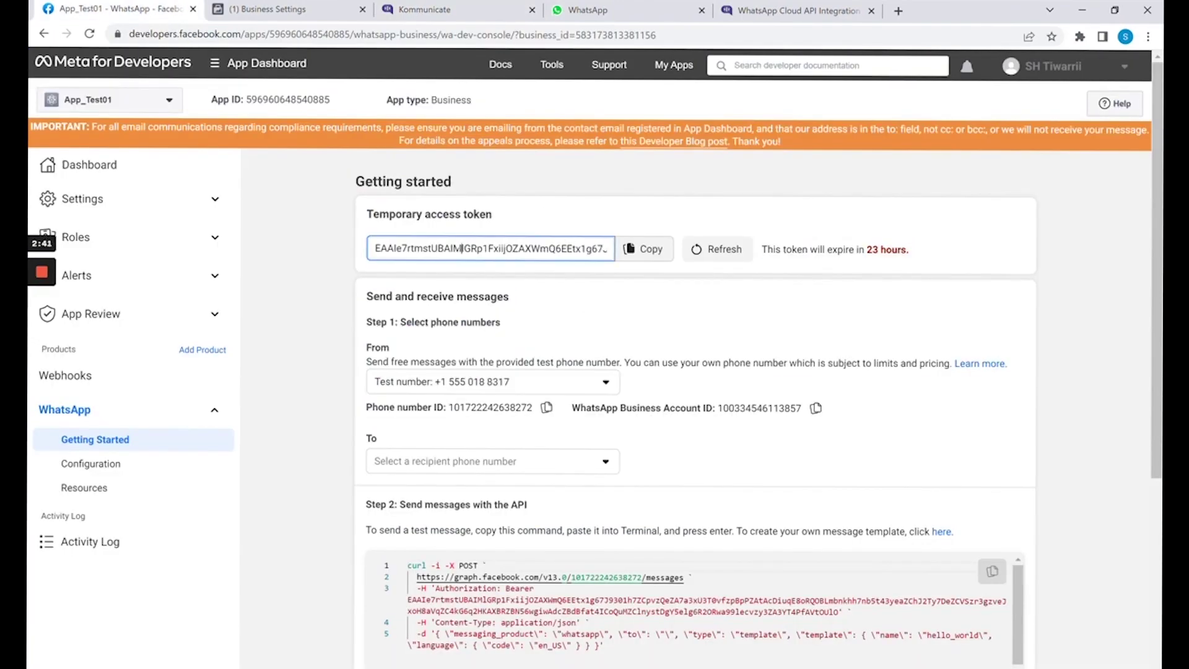
left_click(644, 248)
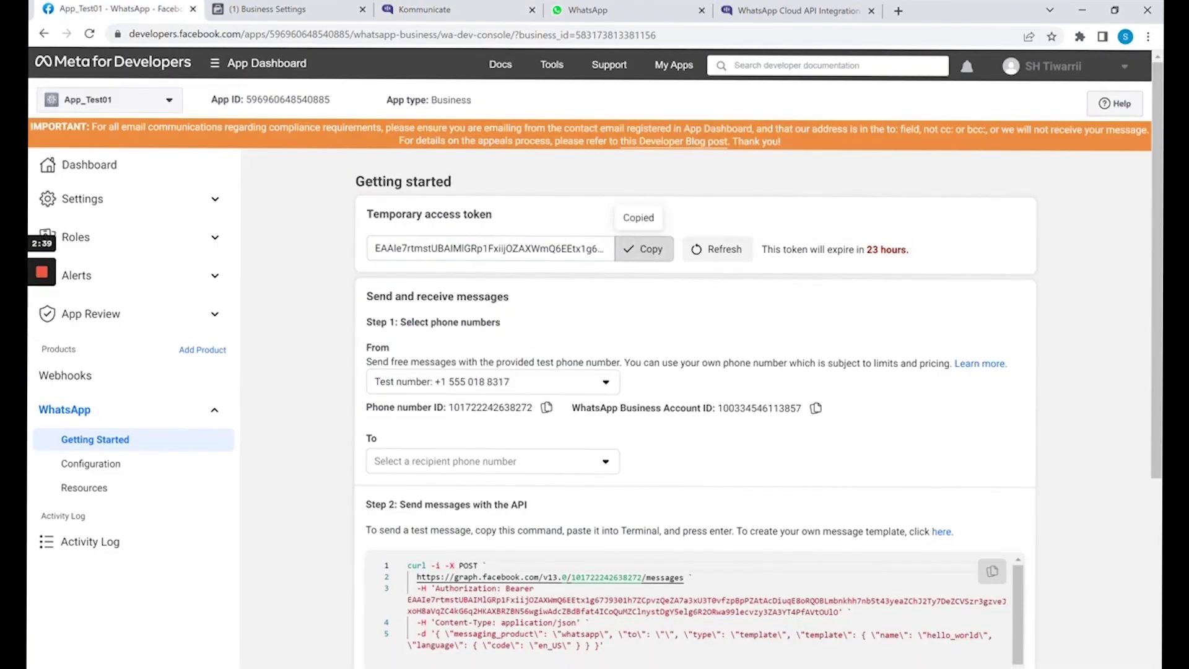
left_click(445, 19)
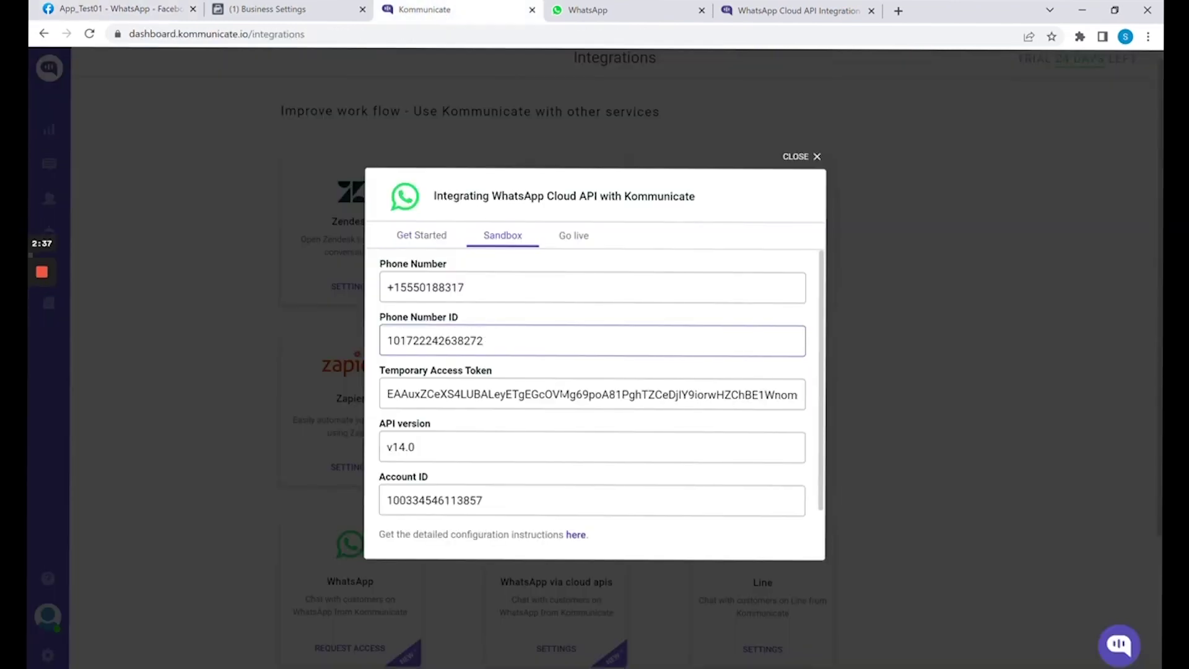
triple_click(560, 394)
key("ctrl+v")
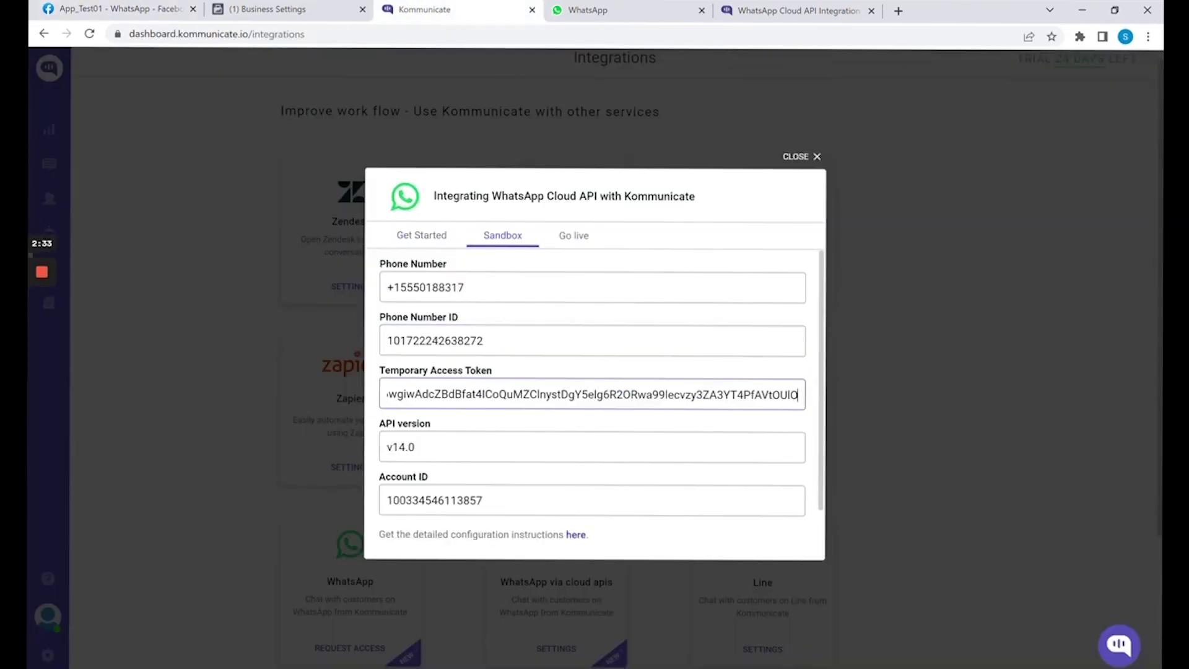
Step: Copy the WhatsApp Business Account ID into Kommunicate's Account ID field
left_click(167, 14)
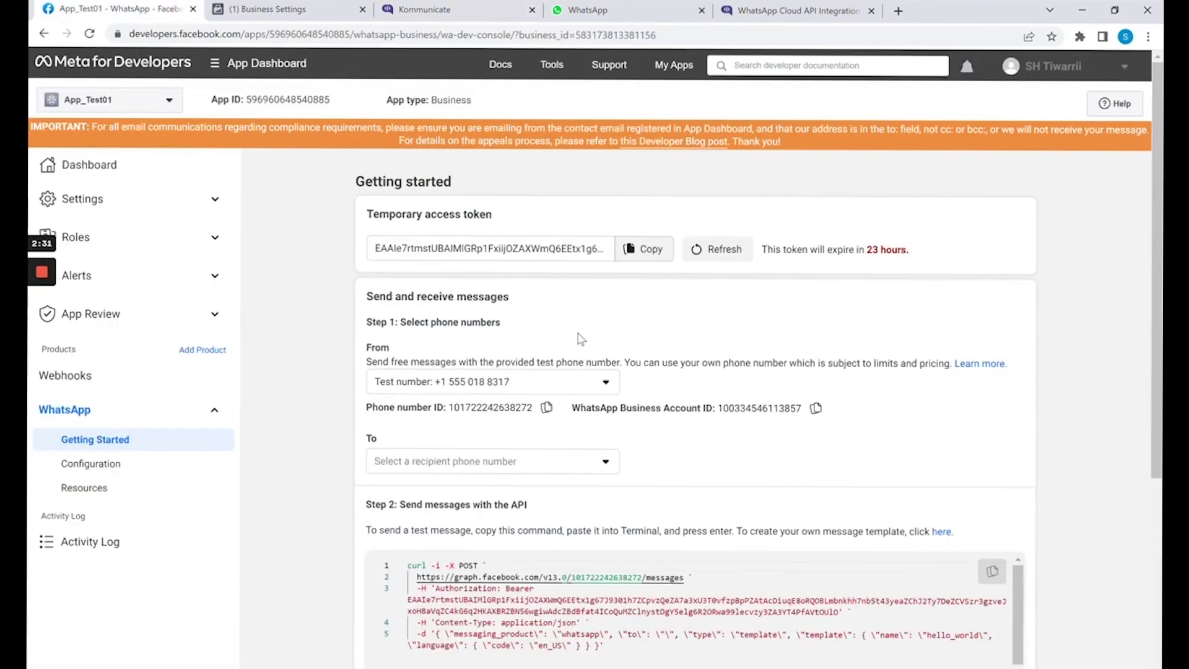
left_click_drag(718, 408, 796, 409)
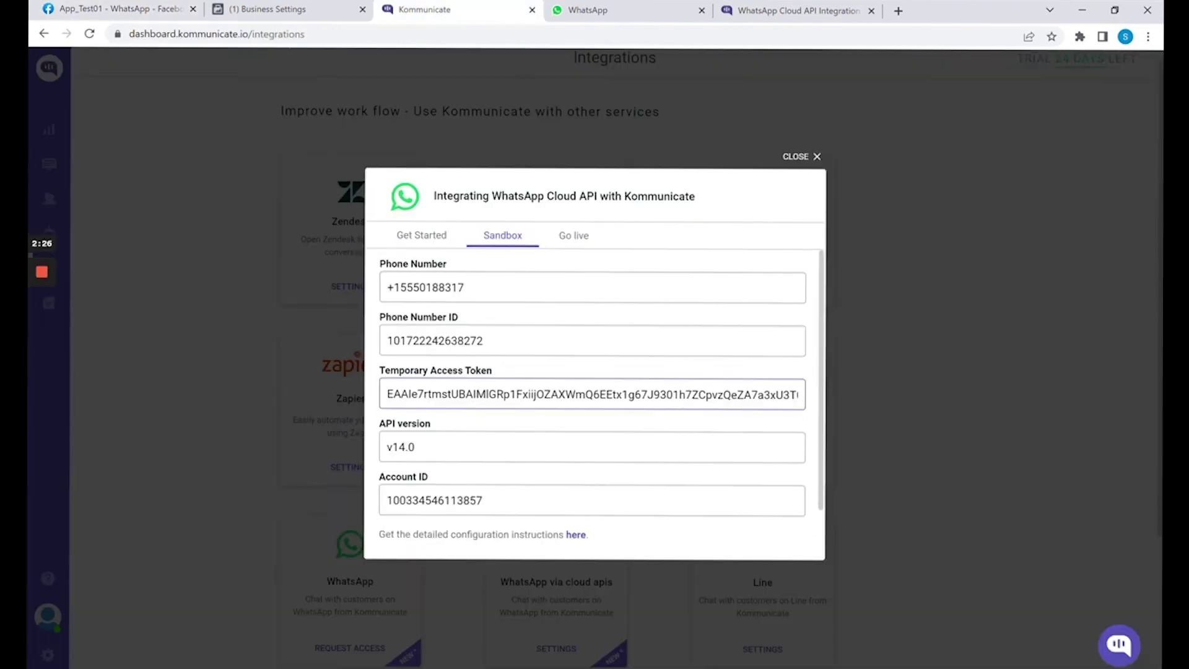
left_click(433, 501)
key("ctrl+a")
key("ctrl+v")
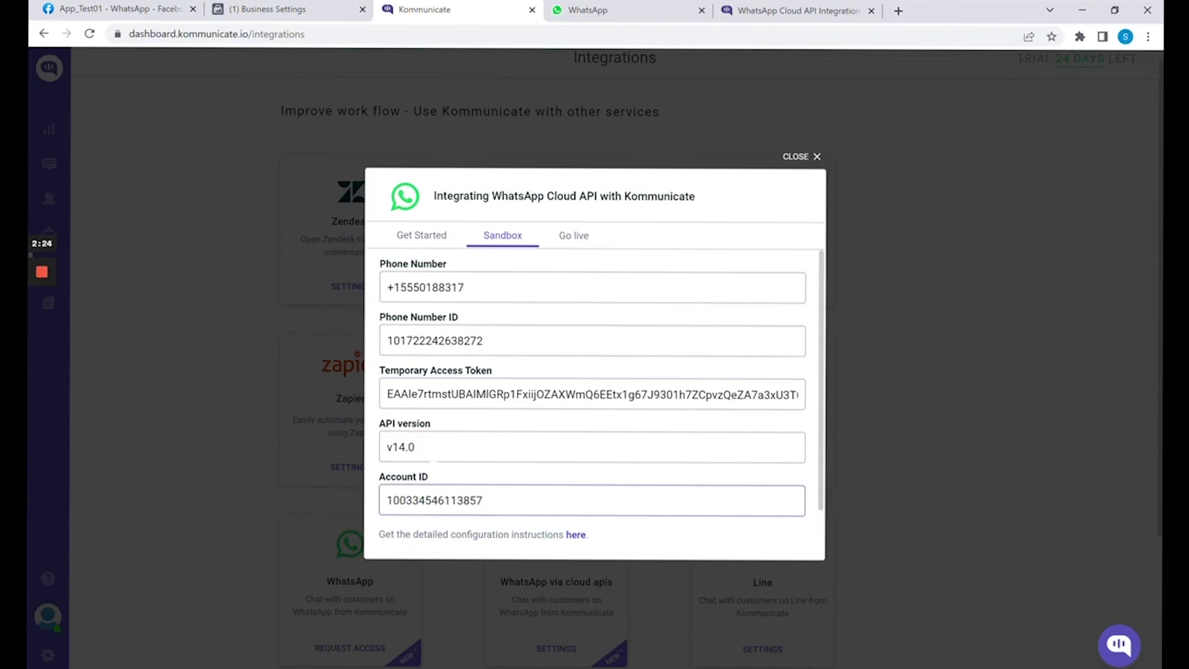
left_click(154, 10)
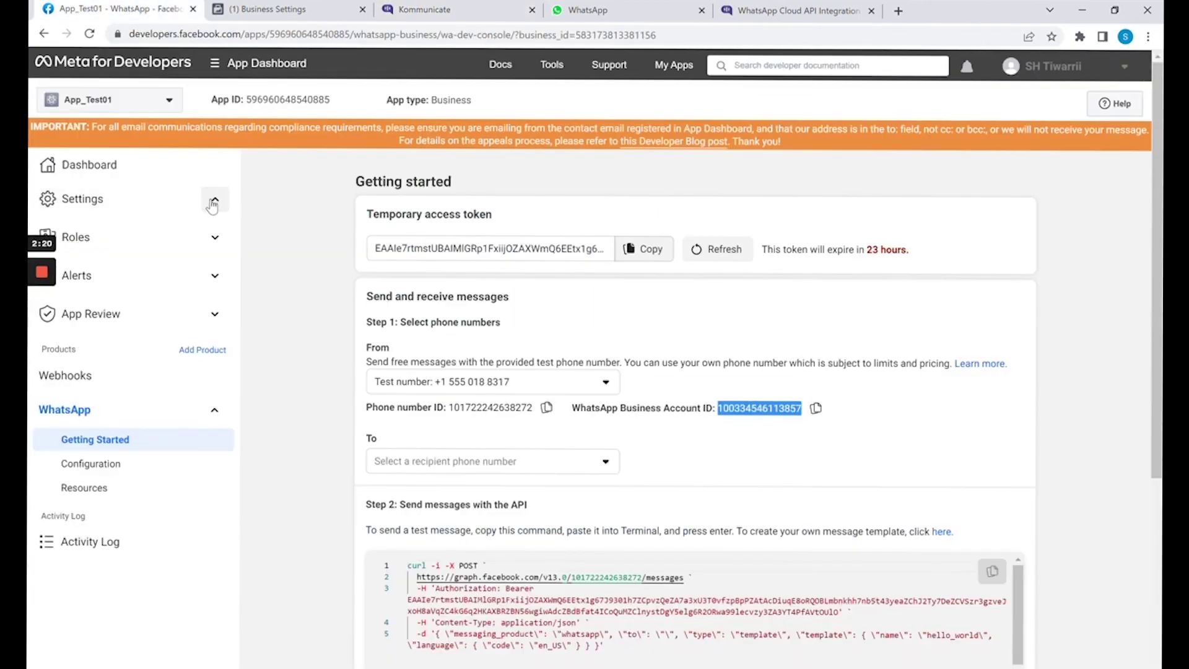
Step: Confirm the app's API version is v14 under Settings > Advanced, then reopen WhatsApp Getting Started
left_click(214, 201)
left_click(204, 253)
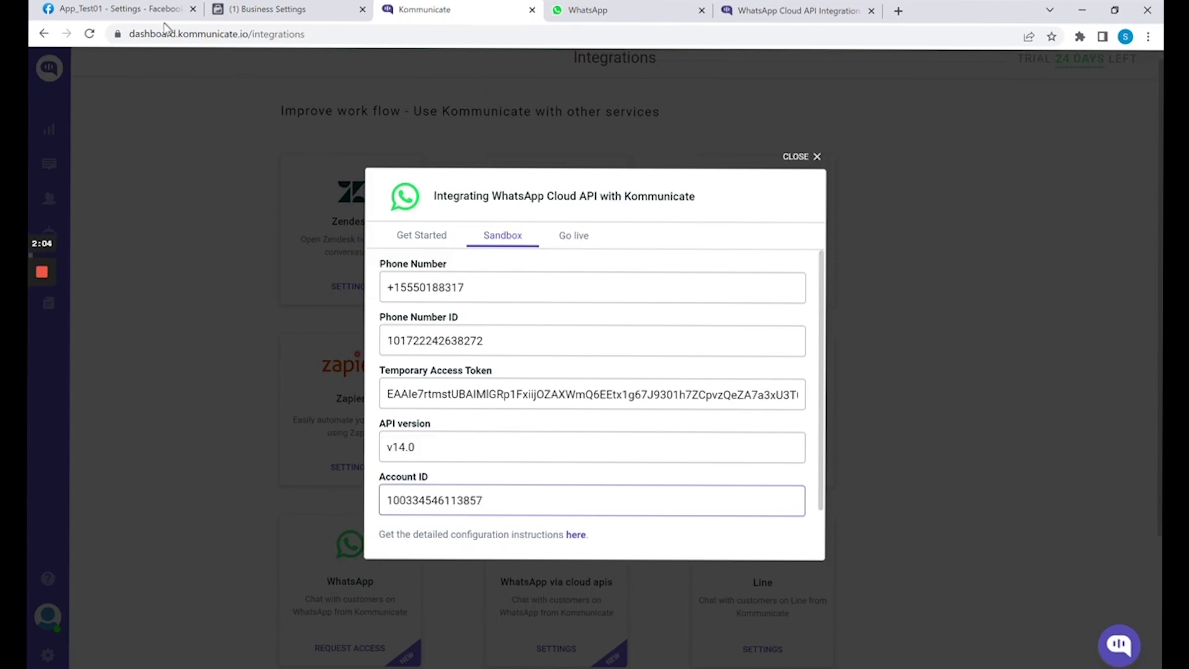
left_click(148, 9)
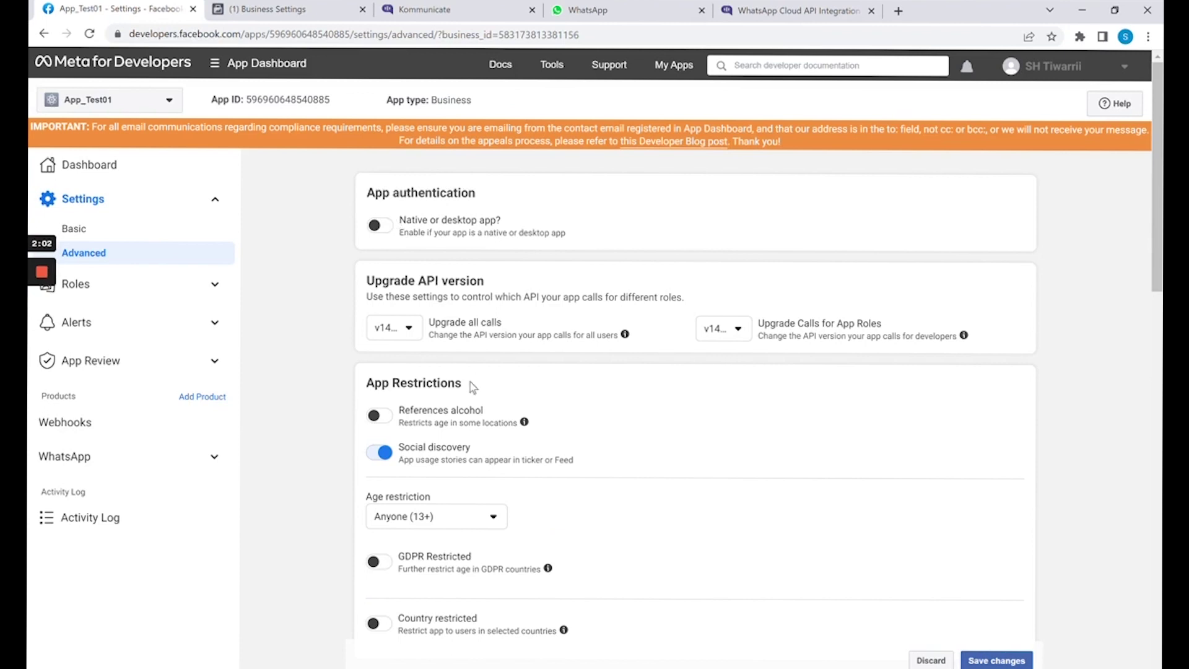
left_click(210, 458)
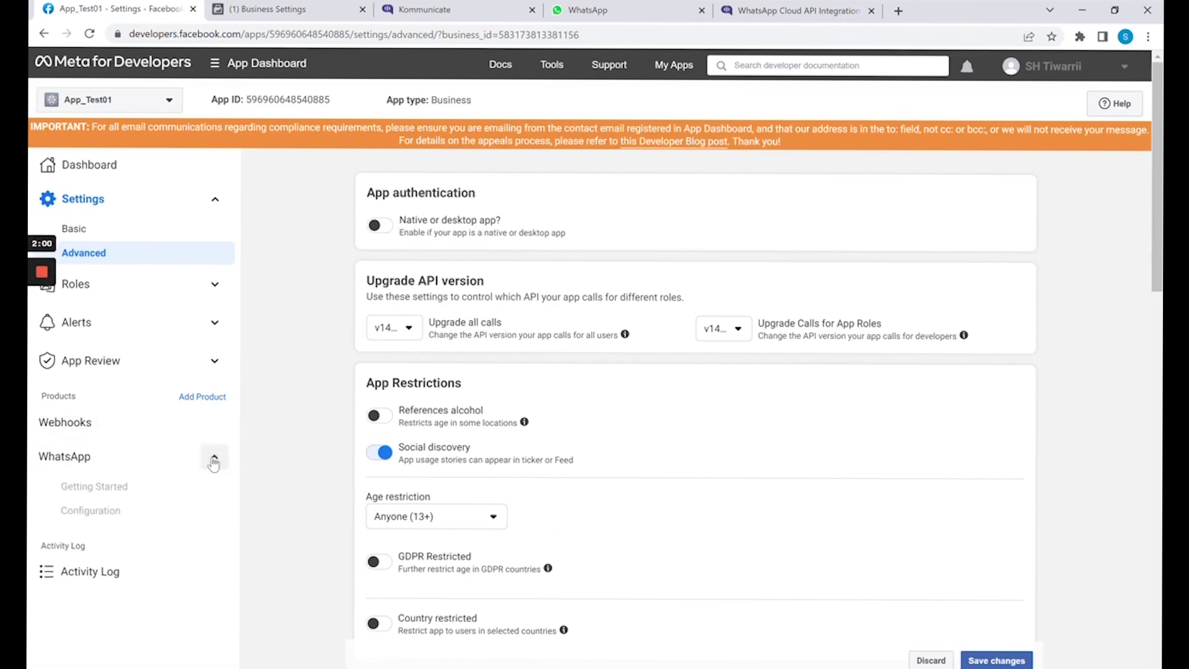
left_click(114, 486)
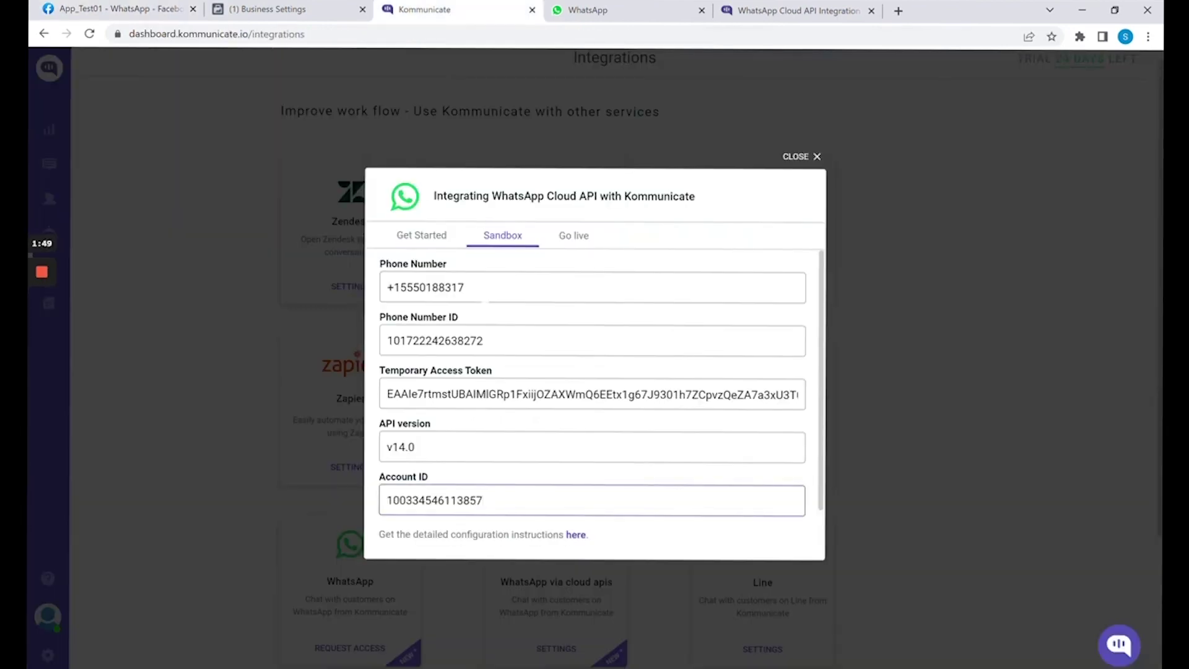
Step: Save the Sandbox integration and close the dialog after the 'Whatsapp Updated' notice
scroll(557, 469, "down", 1)
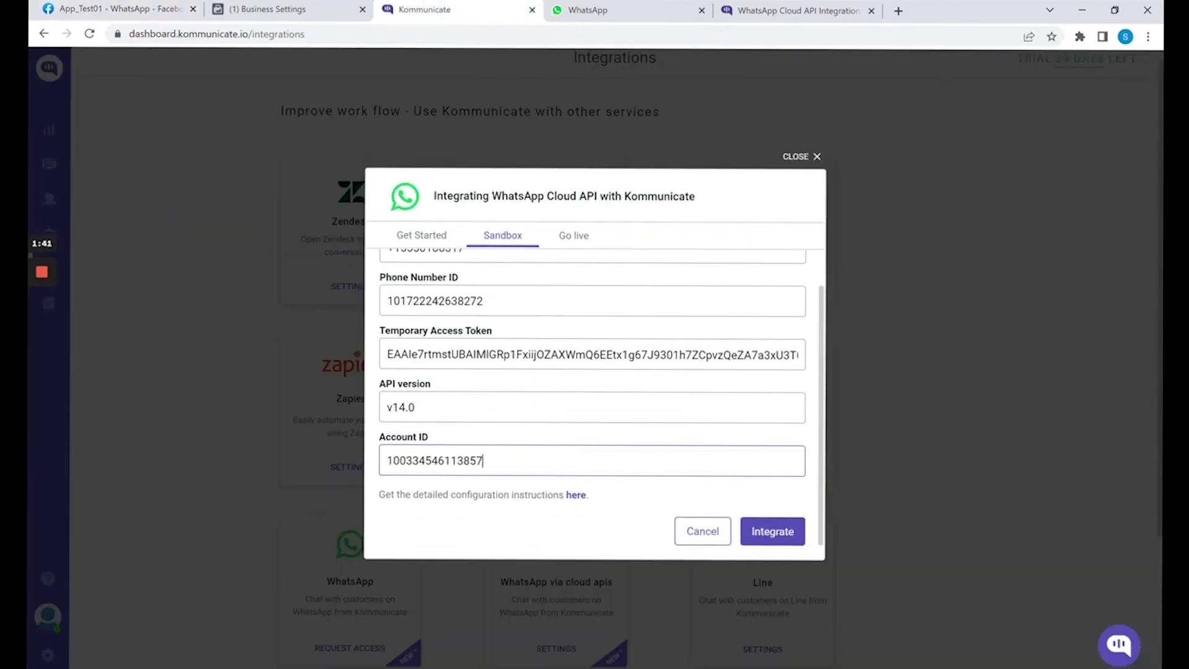
left_click(759, 540)
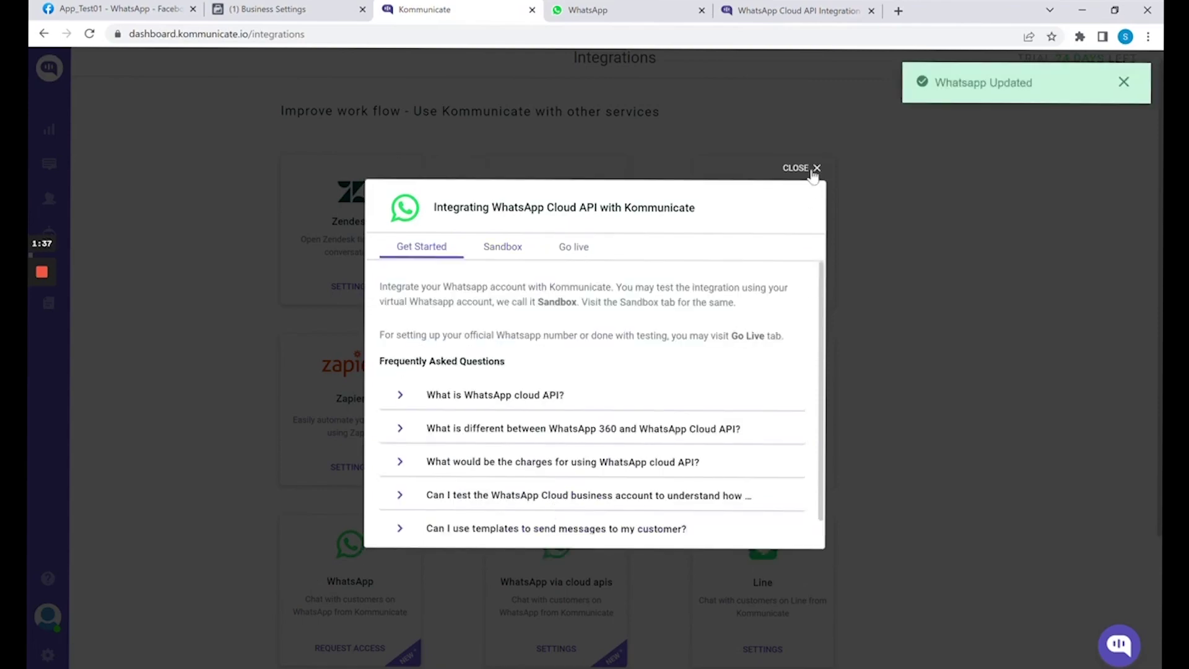
left_click(815, 168)
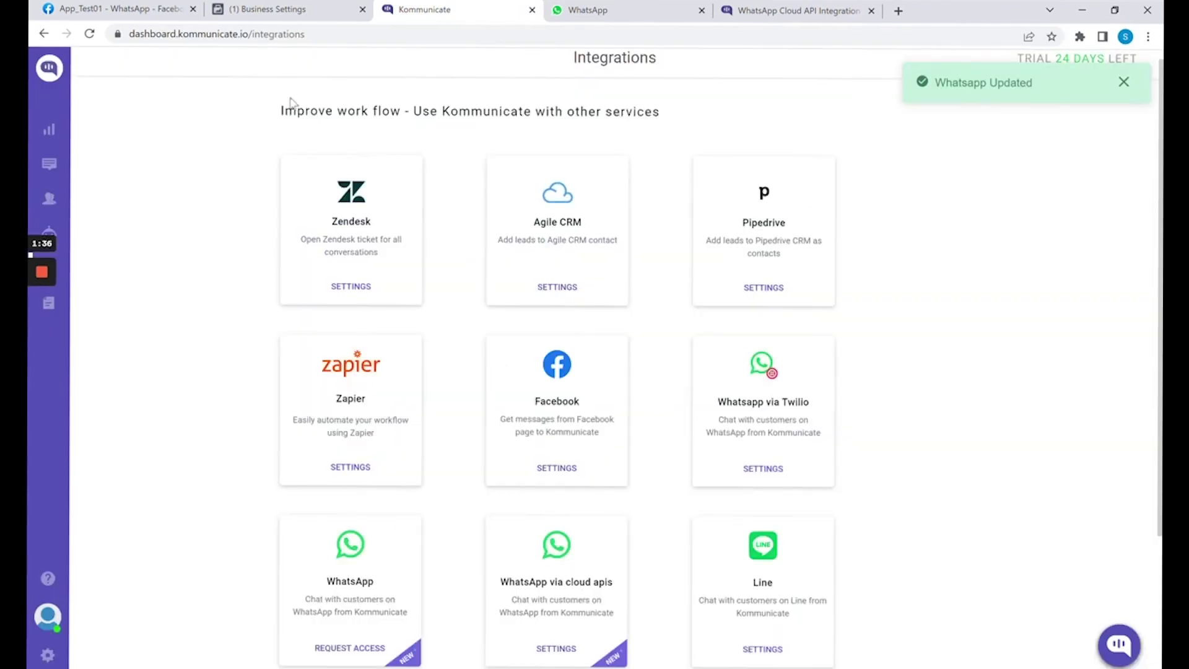
left_click(144, 10)
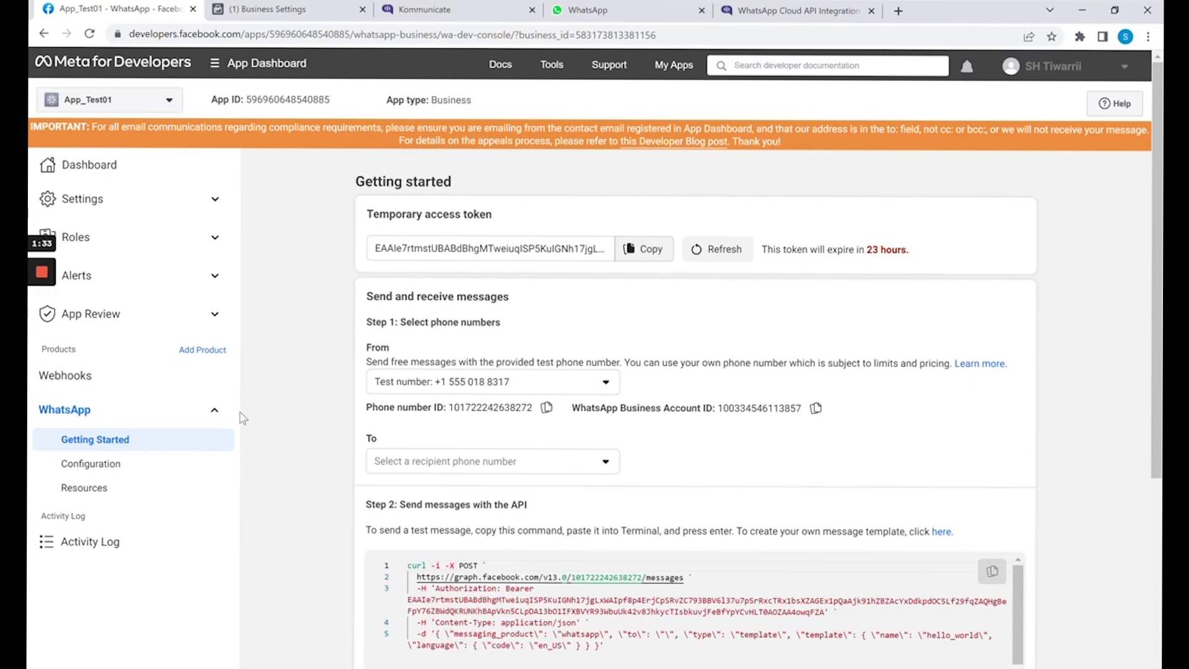
Step: On the Webhooks page, switch the object from User to Whatsapp Business Account and subscribe
left_click(94, 377)
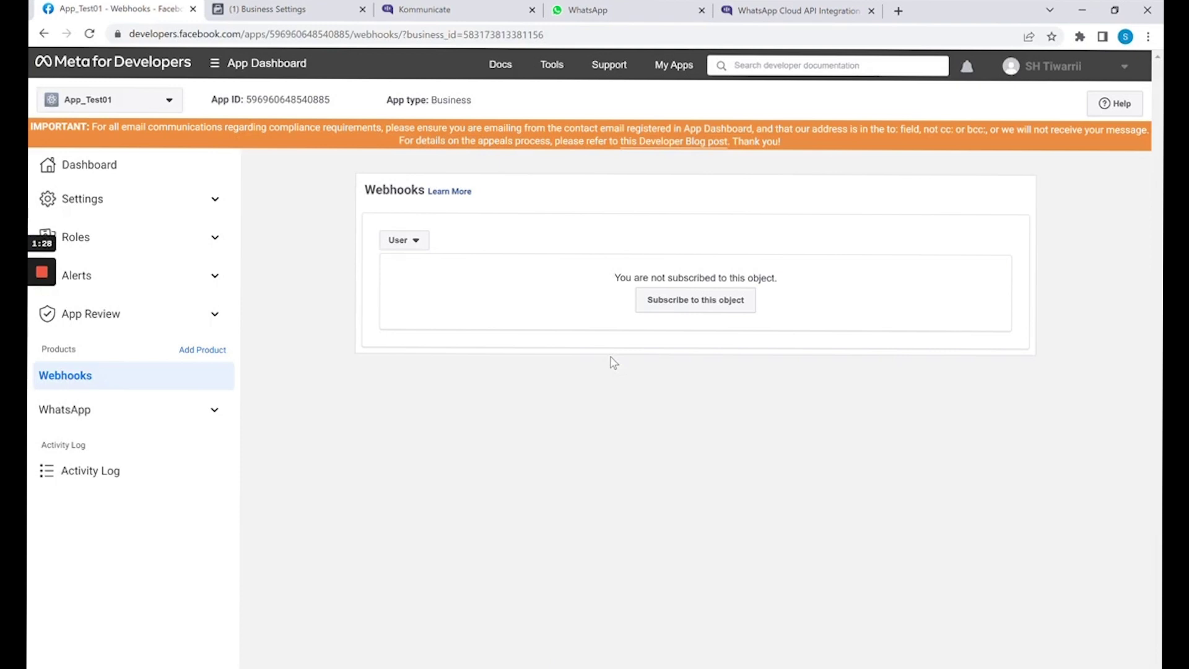
left_click(414, 240)
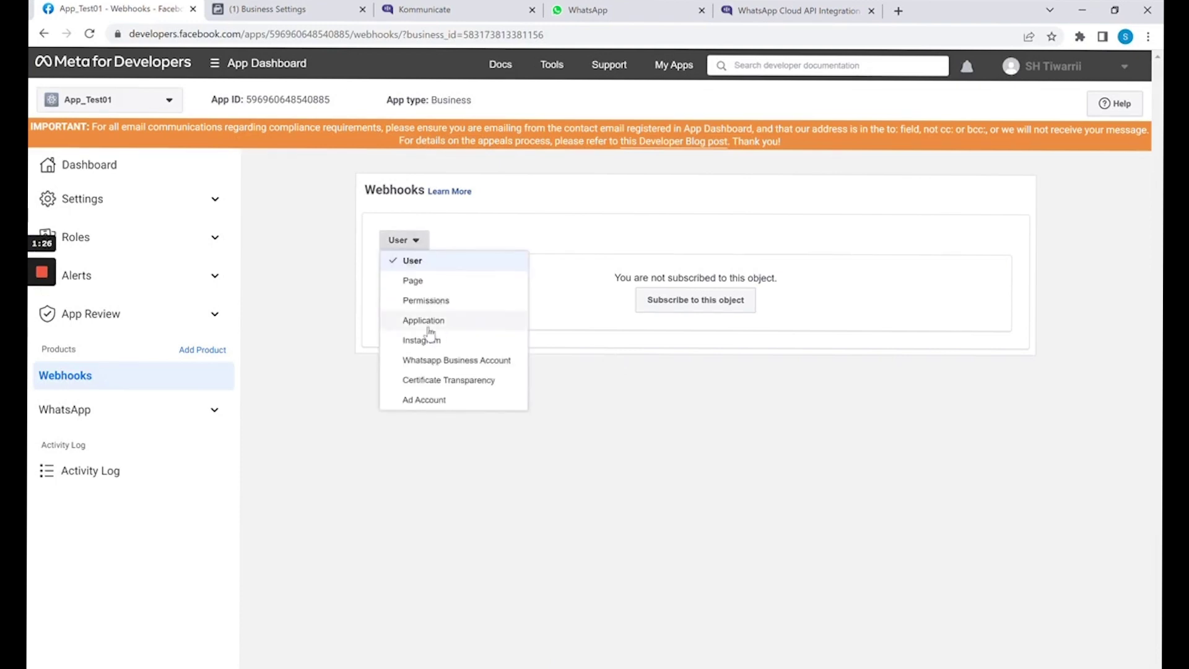
left_click(474, 368)
left_click(694, 300)
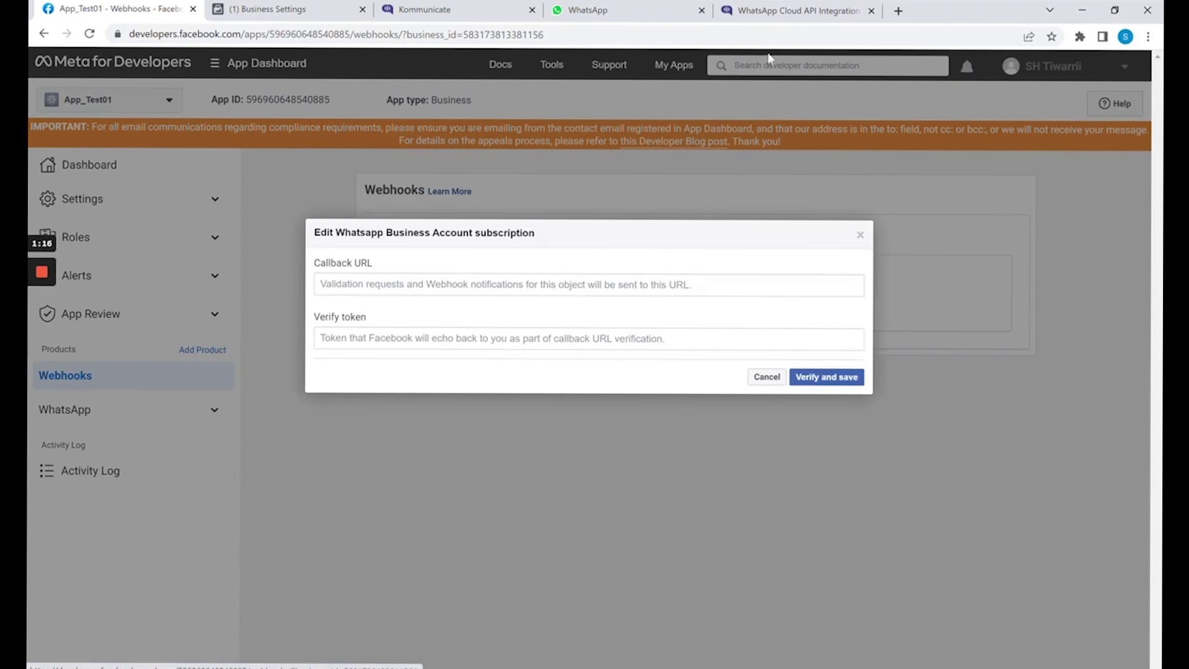
Step: Fill Callback URL and Verify token with the values from Kommunicate's docs
left_click(805, 18)
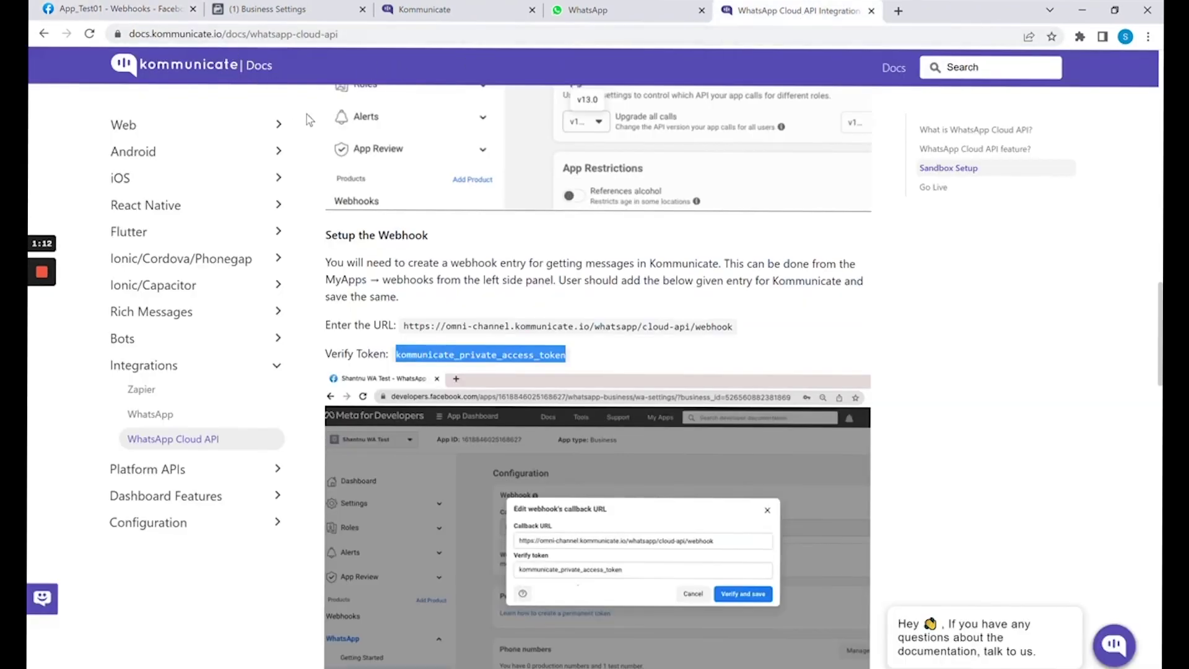
left_click(664, 345)
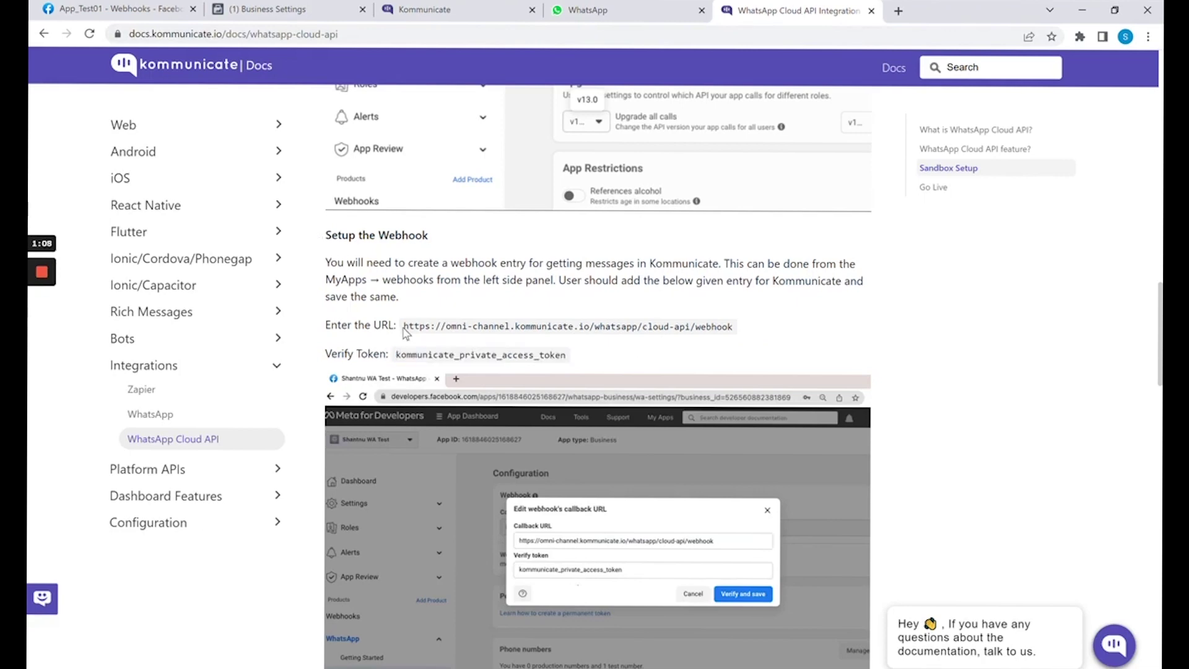
left_click_drag(403, 329, 728, 326)
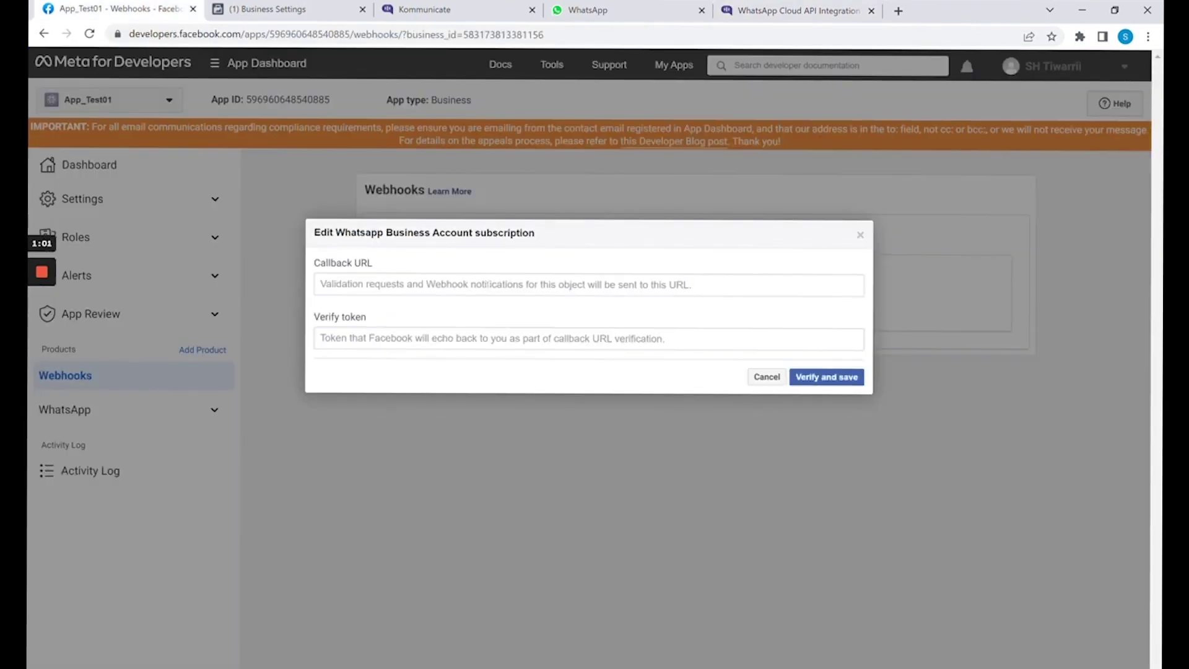
type("https://omni-channel.kommunicate.io/whatsapp/cloud-api/webhook")
left_click(797, 10)
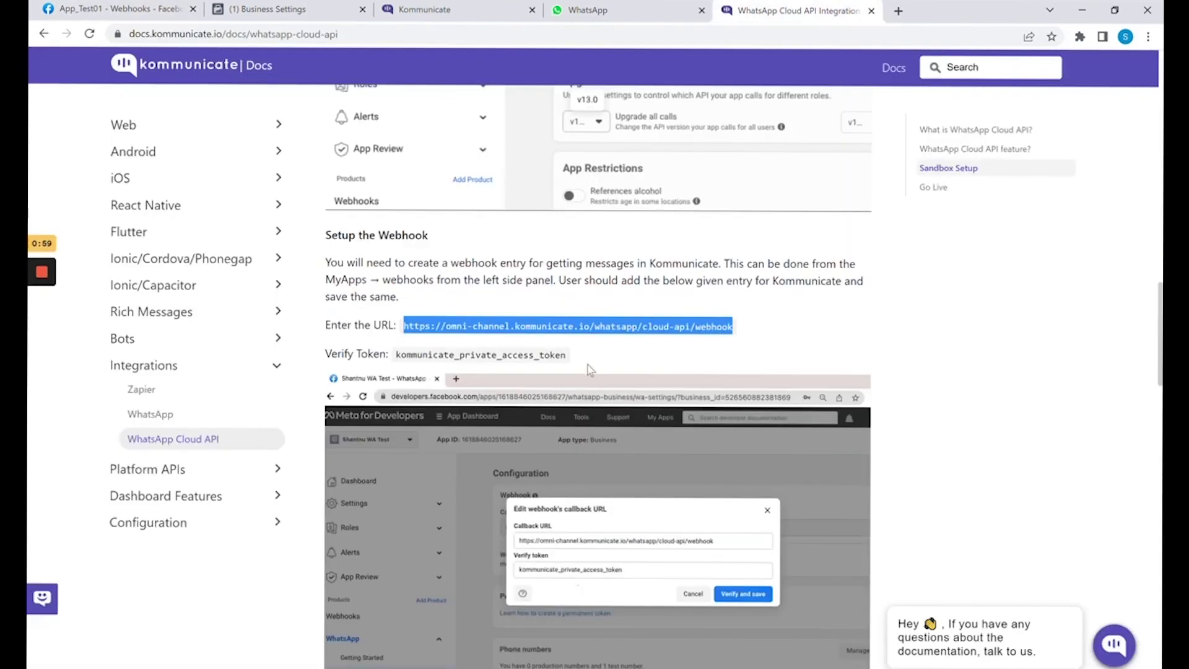
left_click_drag(396, 355, 566, 356)
key("ctrl+c")
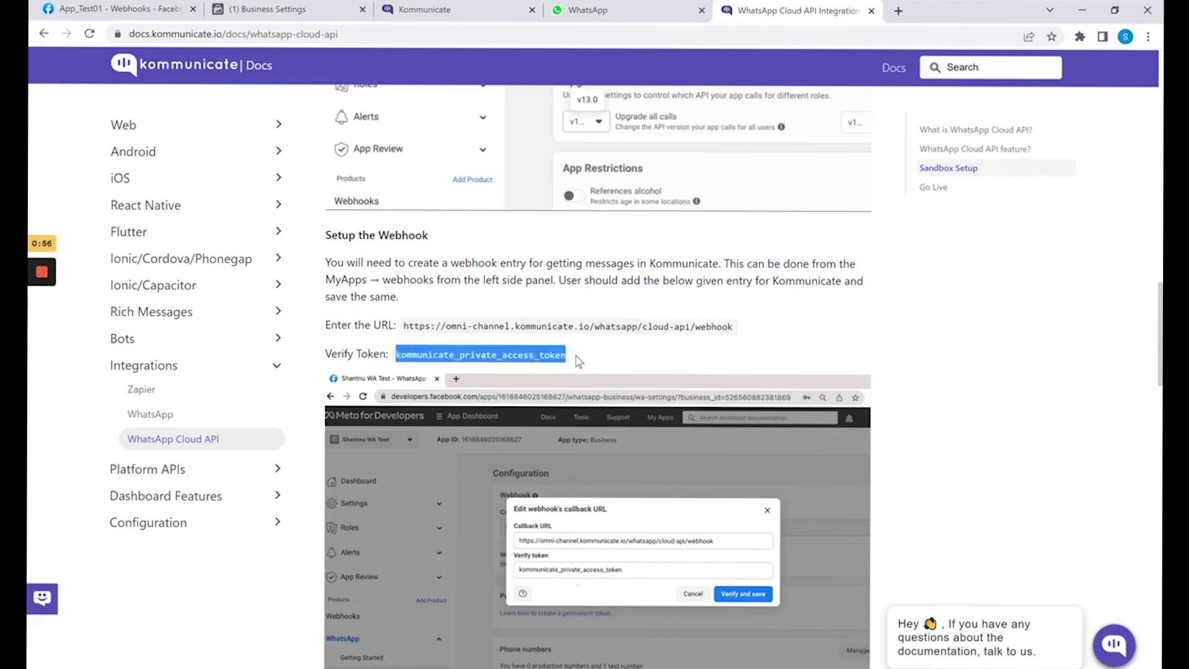
left_click(156, 15)
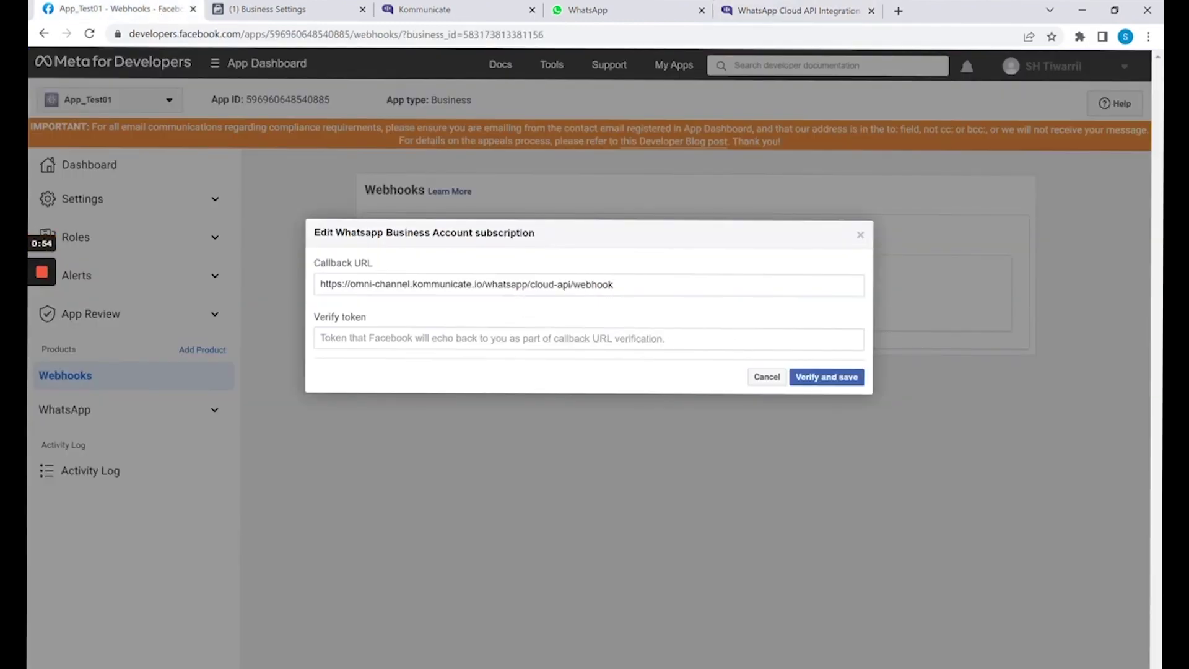
left_click(613, 337)
key("ctrl+v")
Step: Verify and save the webhook, then subscribe it to the messages field
left_click(805, 377)
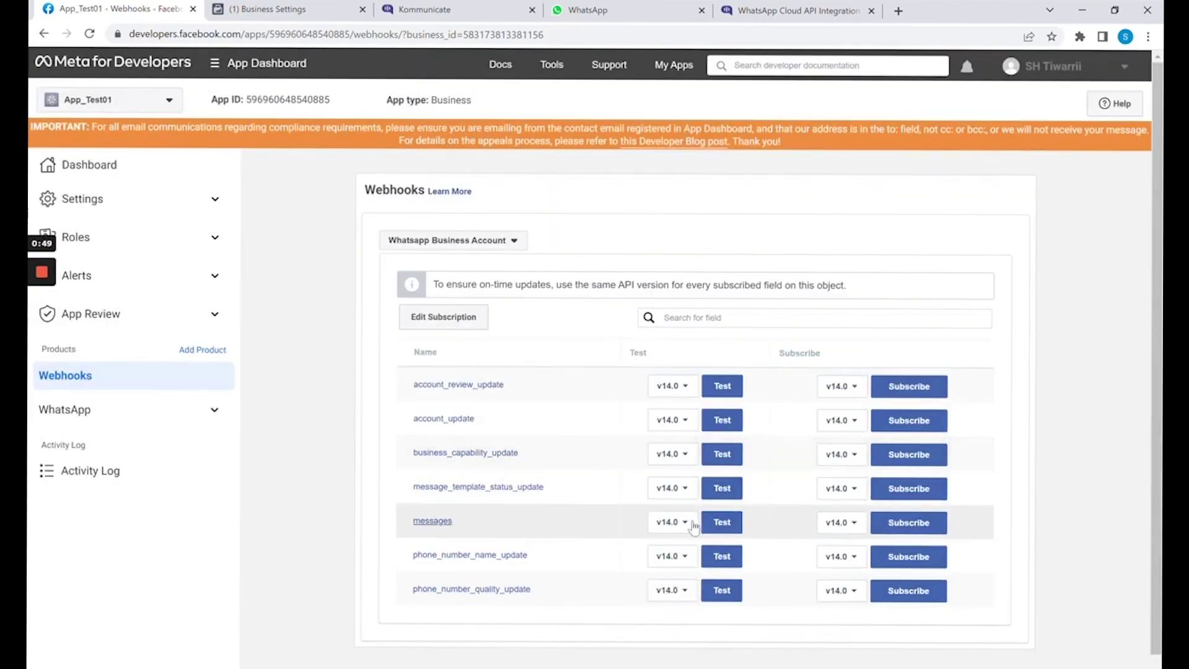
left_click(924, 524)
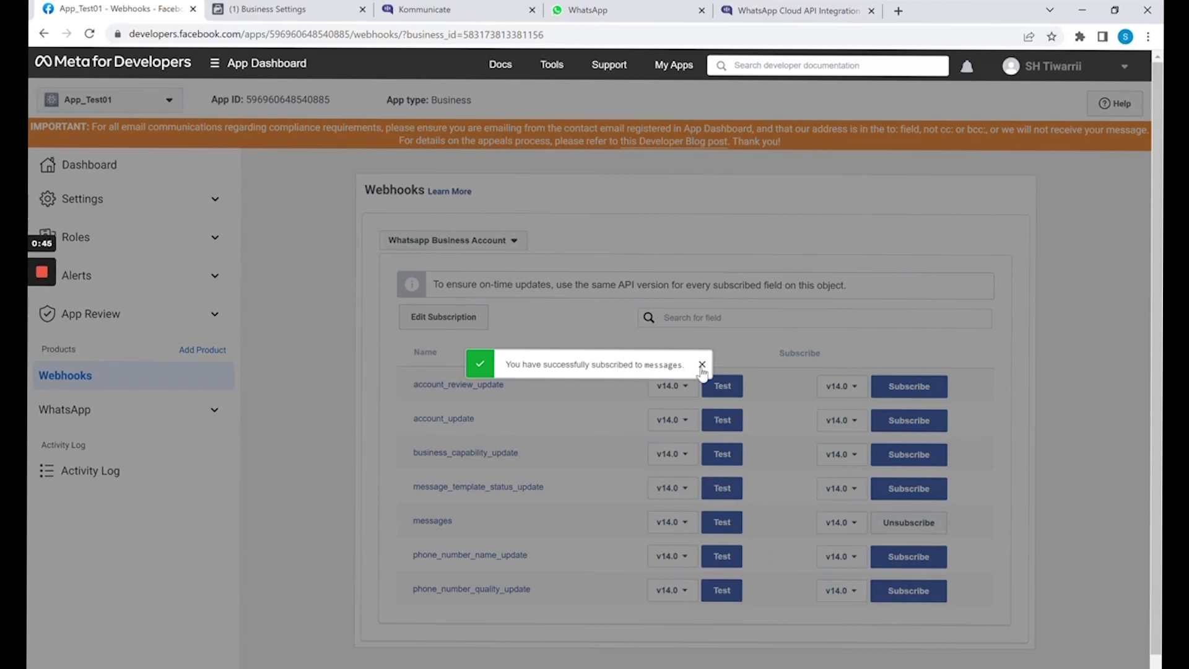
left_click(699, 364)
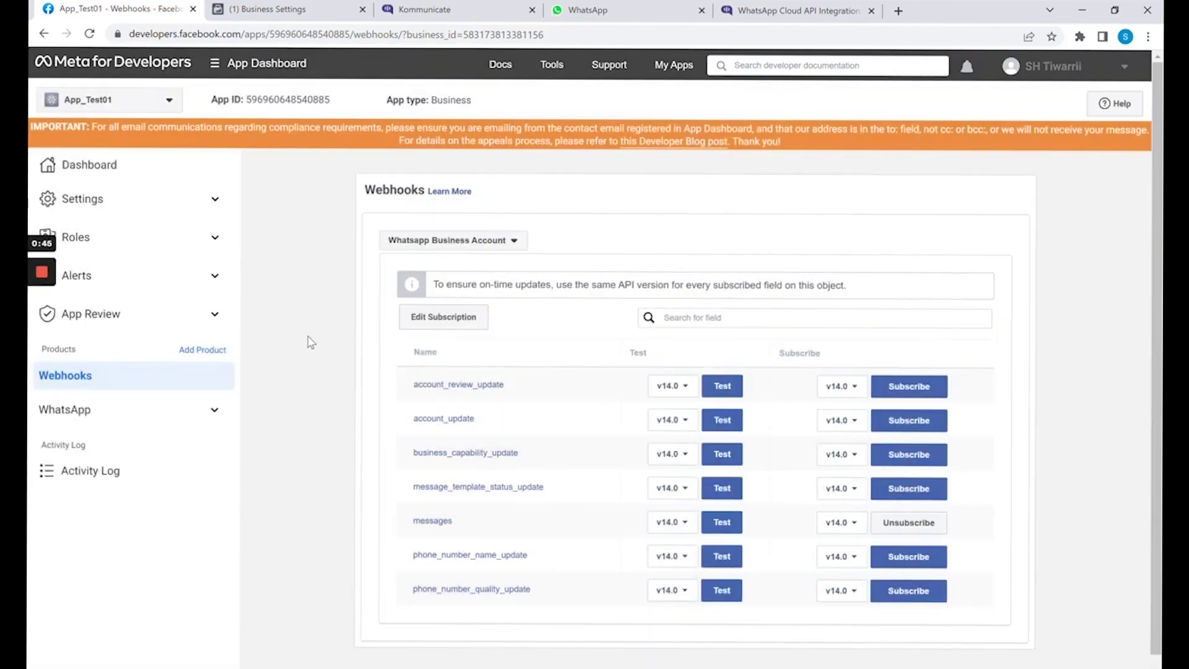
left_click(210, 407)
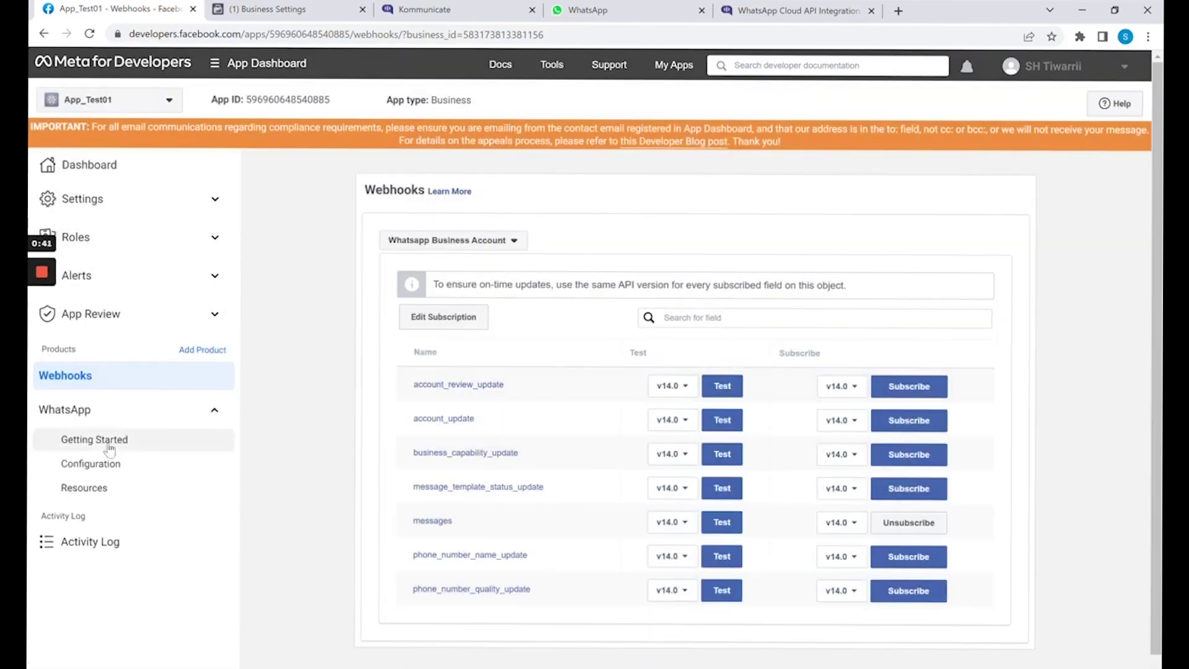
Step: Send the hello_world test message and check the new message in Kommunicate
left_click(109, 446)
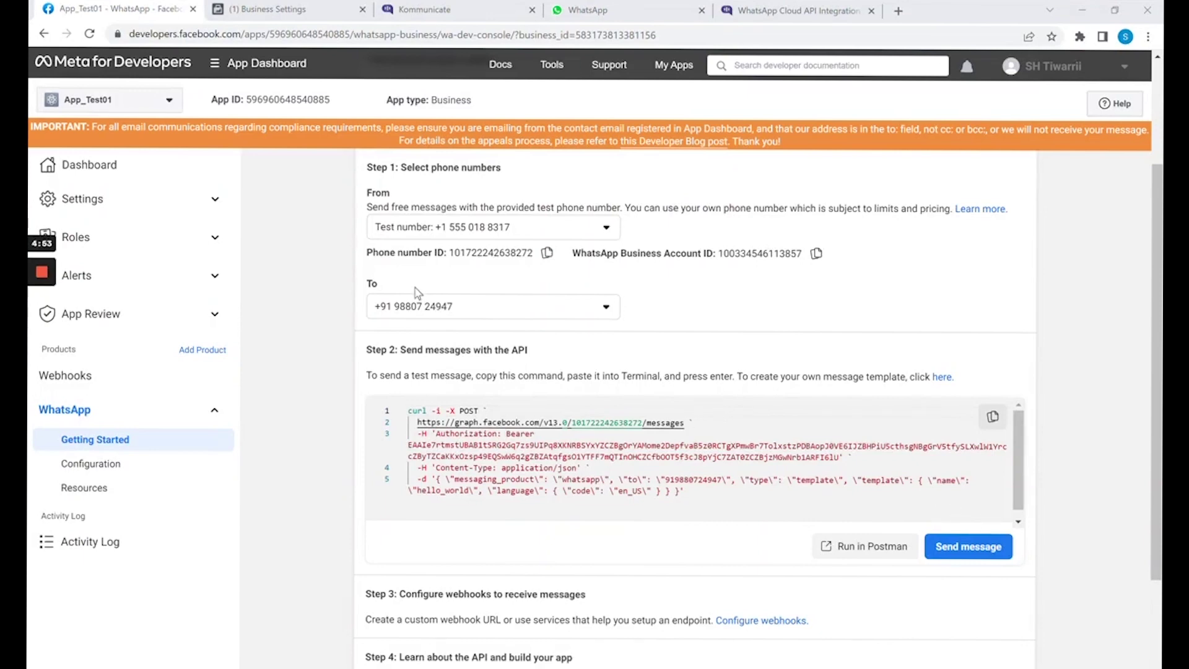
left_click(954, 548)
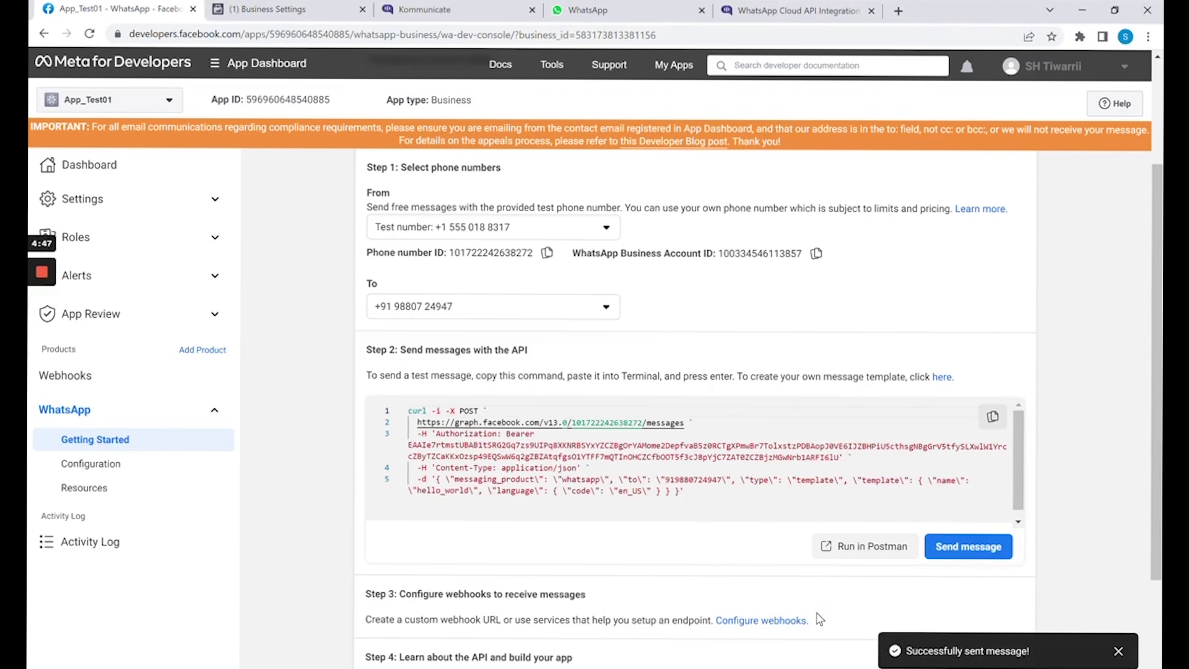
left_click(434, 10)
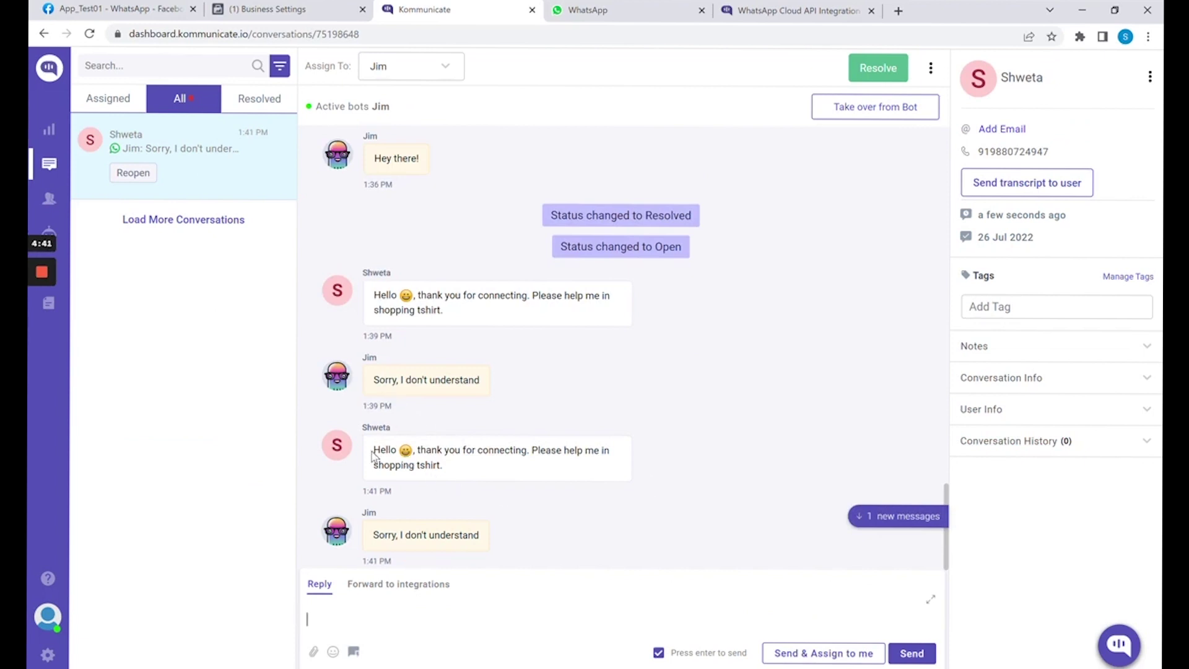
left_click_drag(372, 455, 460, 475)
left_click(460, 476)
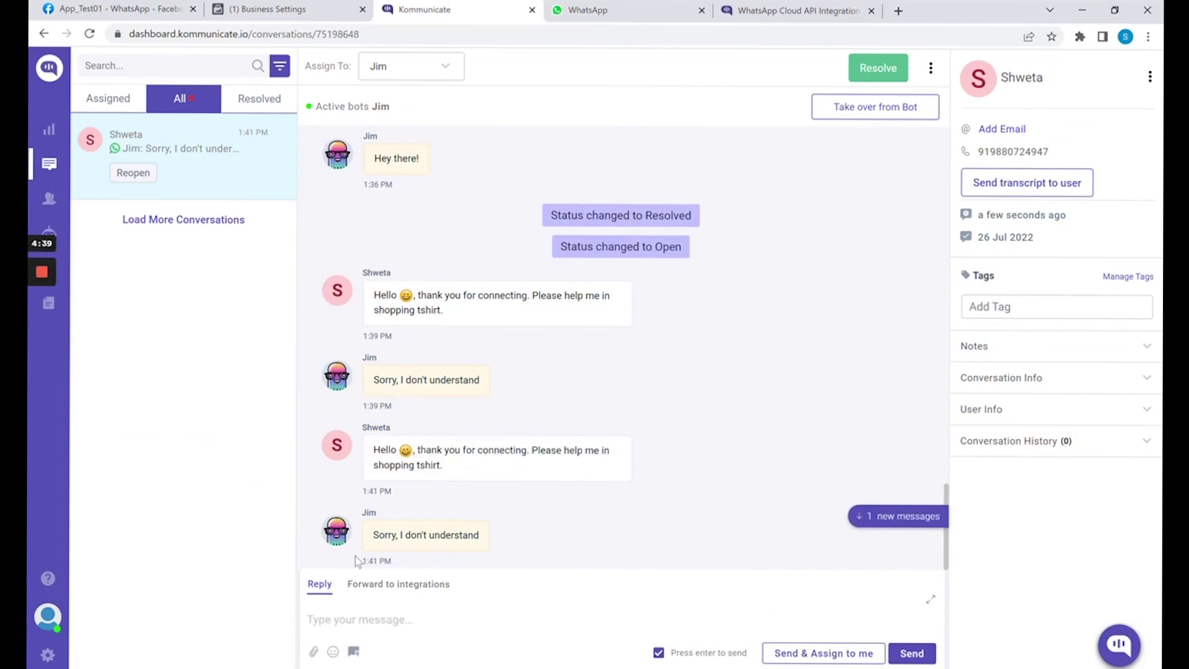